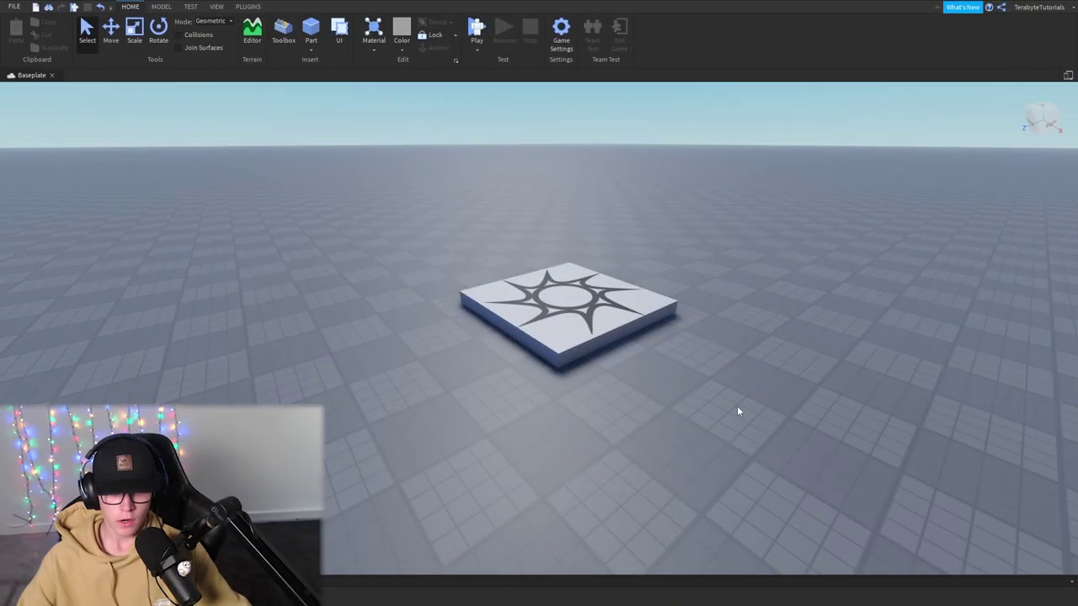
Show the Properties and Explorer panels from the View tab.
{"action": "left_click", "coordinate": [218, 8]}
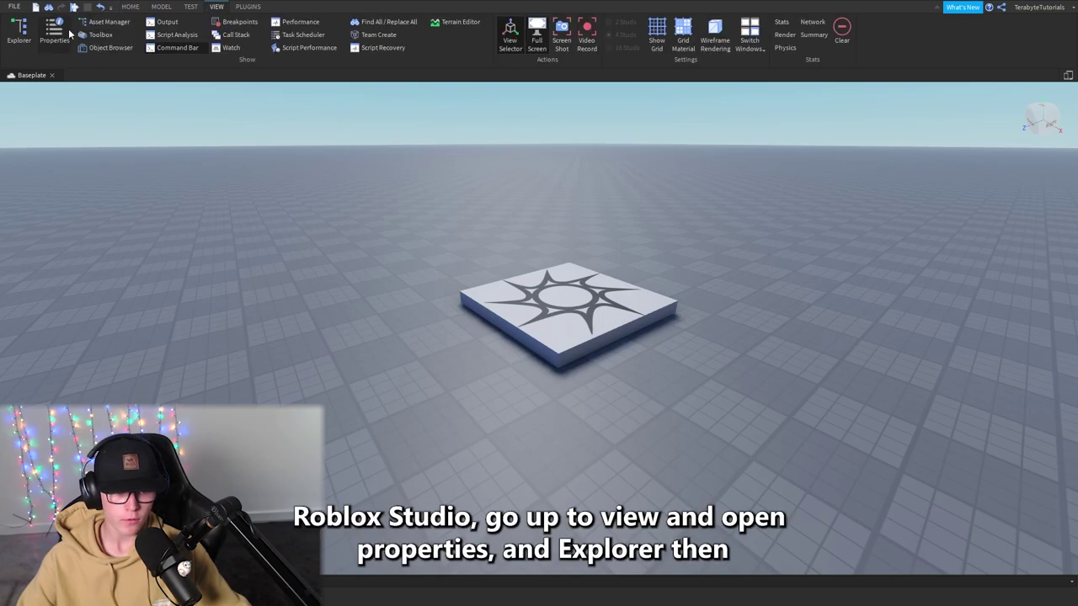
{"action": "left_click", "coordinate": [55, 32]}
{"action": "left_click", "coordinate": [18, 34]}
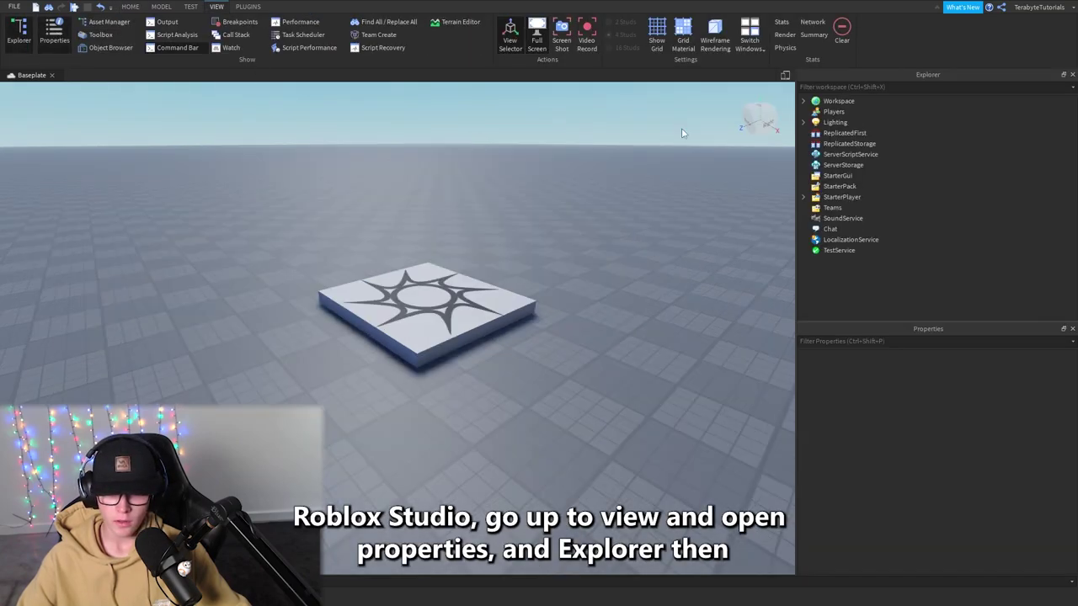
Insert a ScreenGui under StarterGui and a Frame inside it.
{"action": "left_click", "coordinate": [859, 175]}
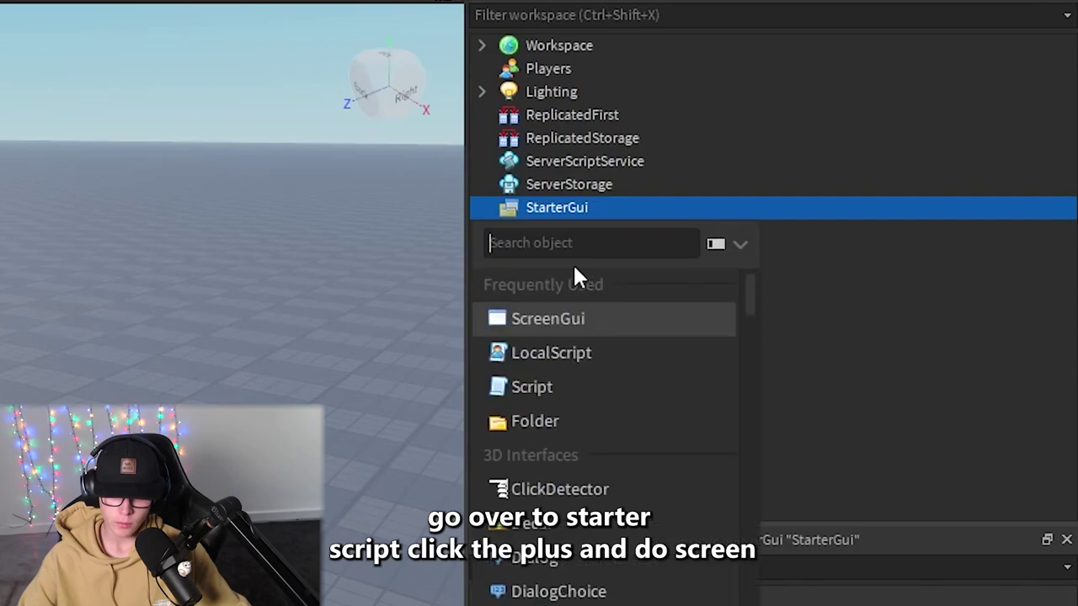
{"action": "type", "text": "screen"}
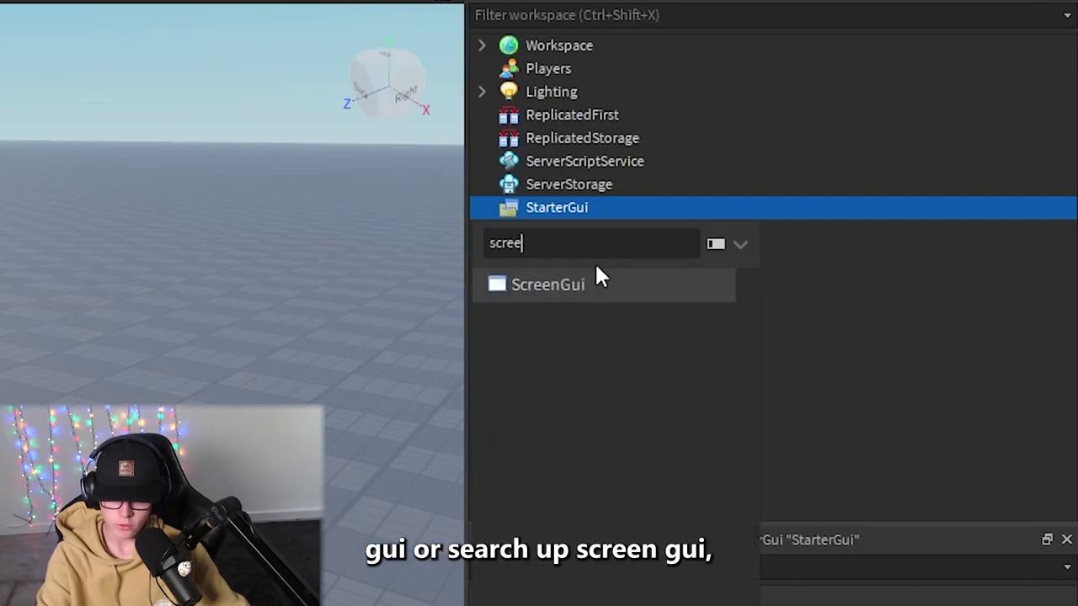
{"action": "left_click", "coordinate": [596, 287]}
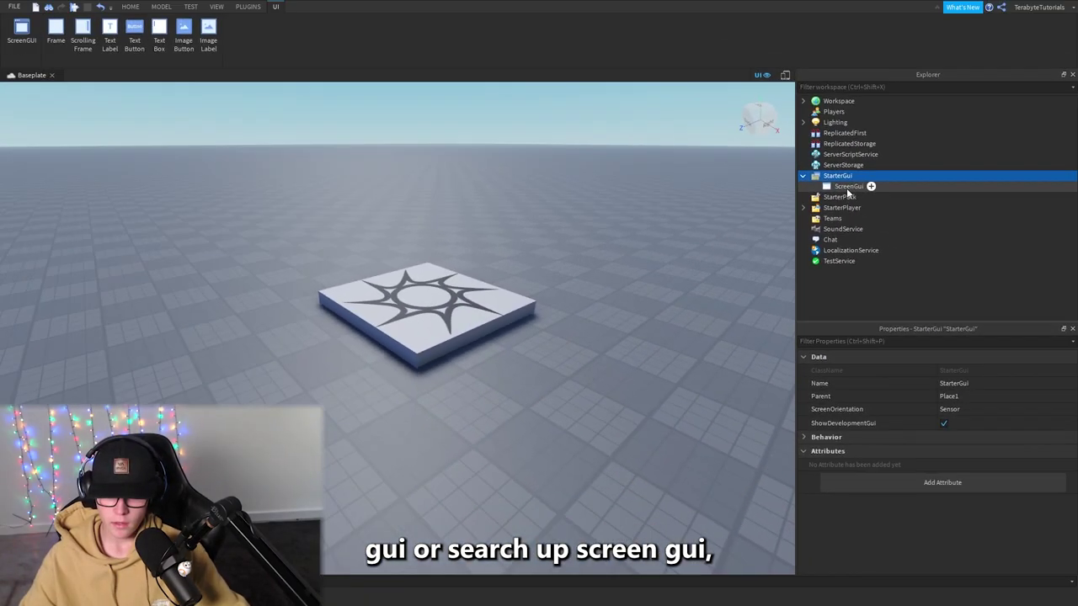
{"action": "left_click", "coordinate": [870, 186]}
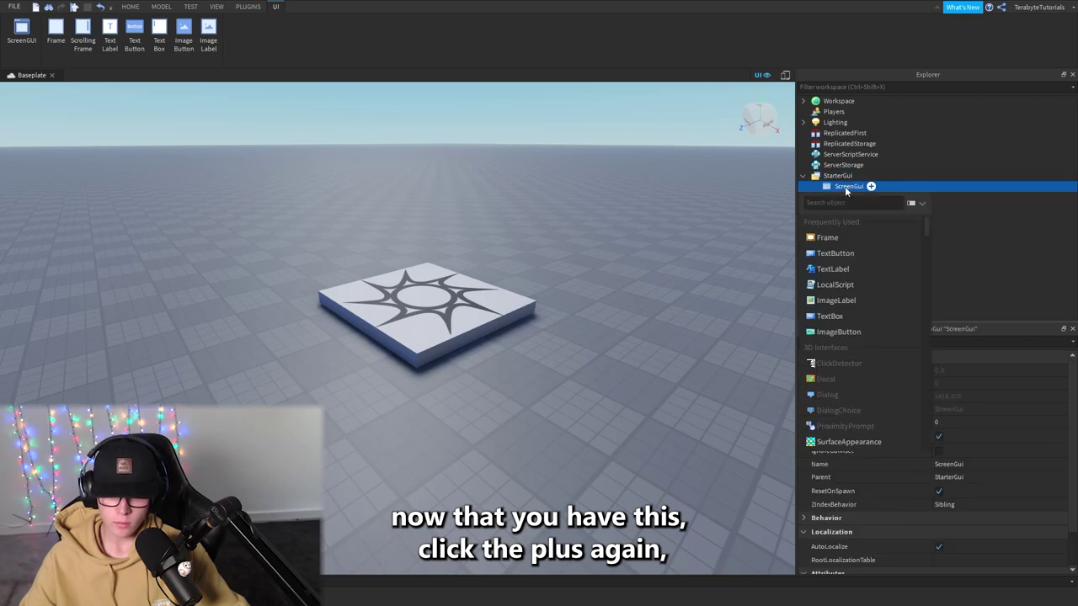
{"action": "mouse_move", "coordinate": [862, 188]}
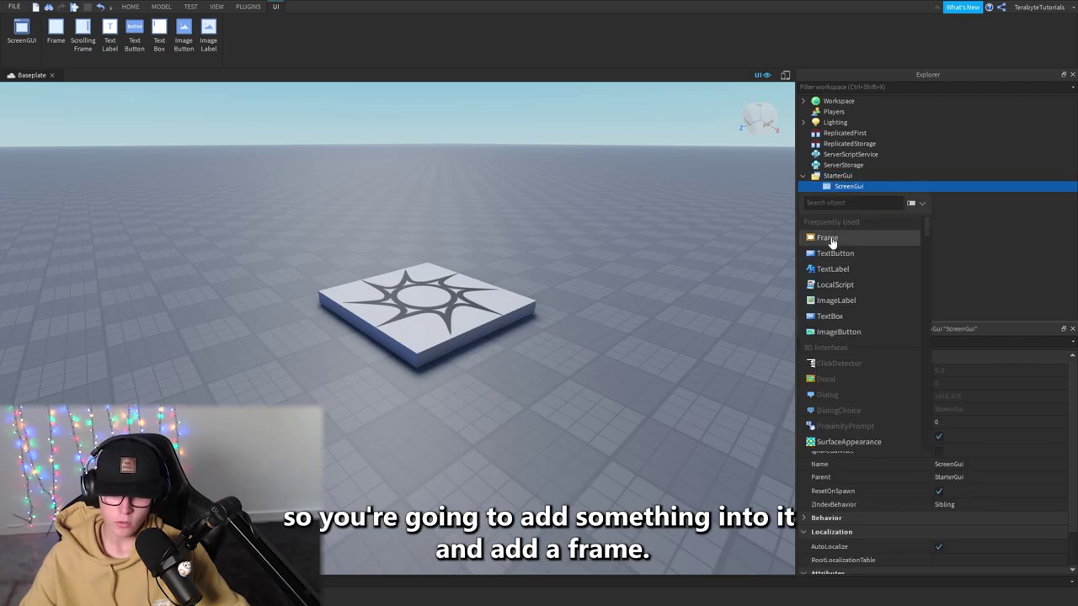
{"action": "left_click", "coordinate": [827, 238]}
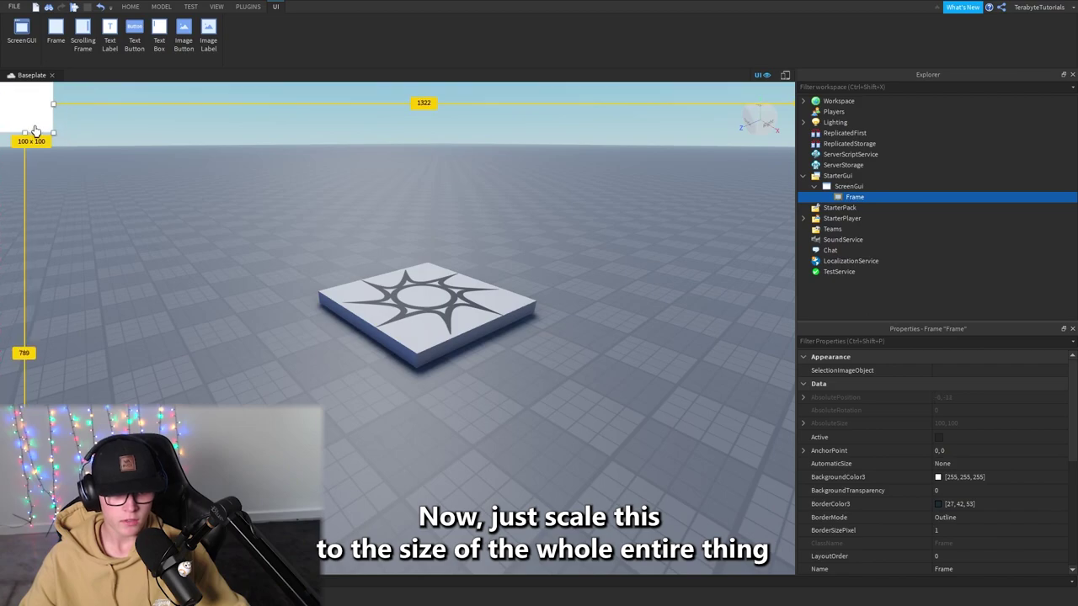
Stretch the Frame over the whole viewport and give it a dark grey background.
{"action": "left_click_drag", "start_coordinate": [50, 137], "coordinate": [837, 588]}
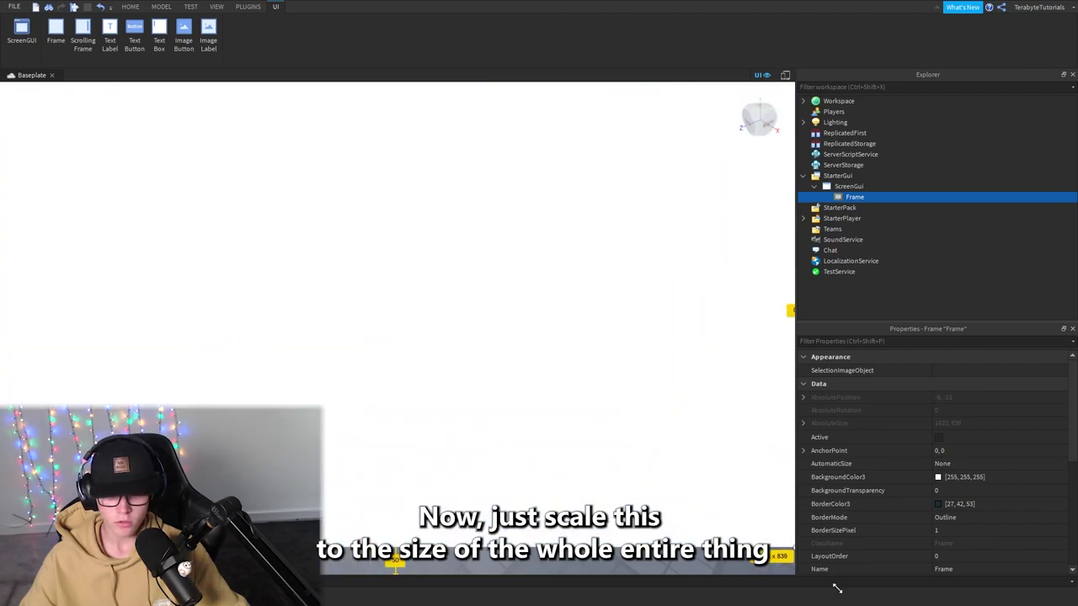
{"action": "left_click_drag", "start_coordinate": [783, 560], "coordinate": [790, 581]}
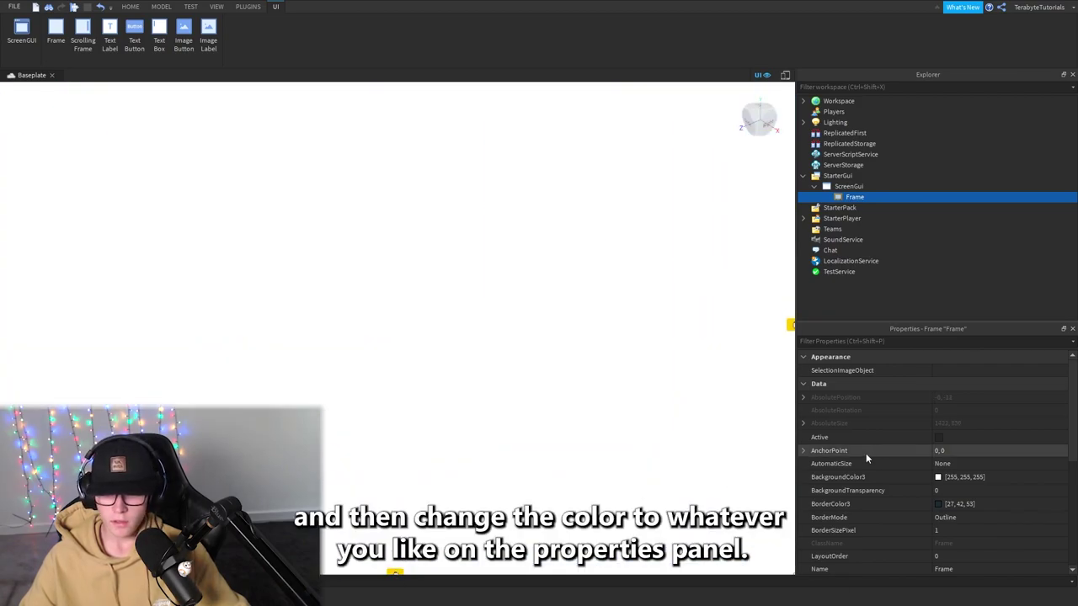
{"action": "left_click", "coordinate": [942, 476]}
{"action": "left_click_drag", "start_coordinate": [670, 244], "coordinate": [652, 279]}
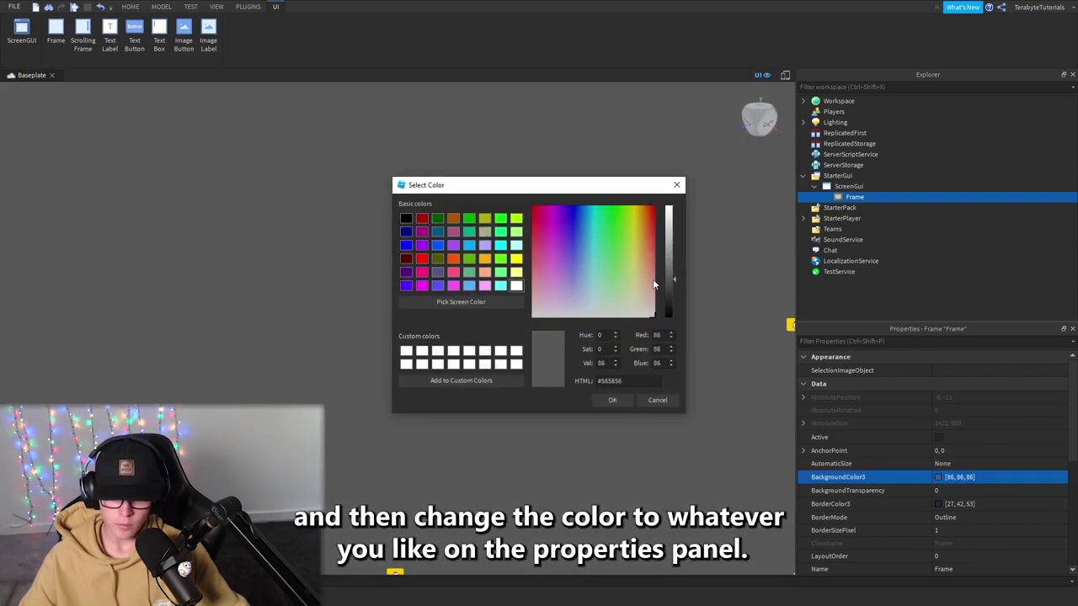
Confirm the 86, 86, 86 Frame background and add a TextBox to the Frame.
{"action": "left_click", "coordinate": [613, 400]}
{"action": "left_click", "coordinate": [762, 213]}
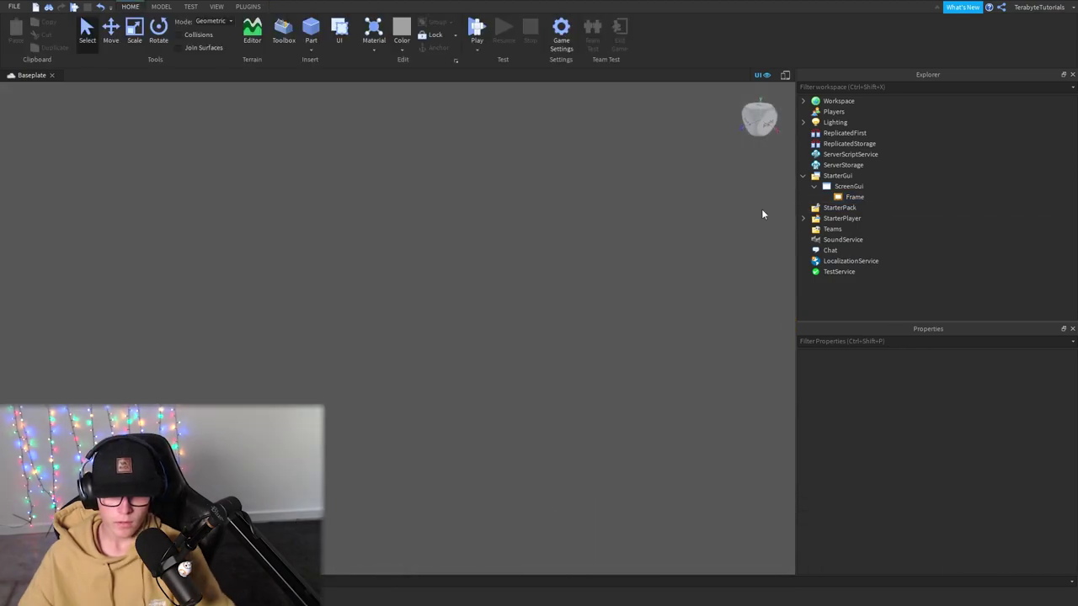
{"action": "left_click", "coordinate": [871, 197]}
{"action": "type", "text": "text"}
{"action": "left_click", "coordinate": [830, 230]}
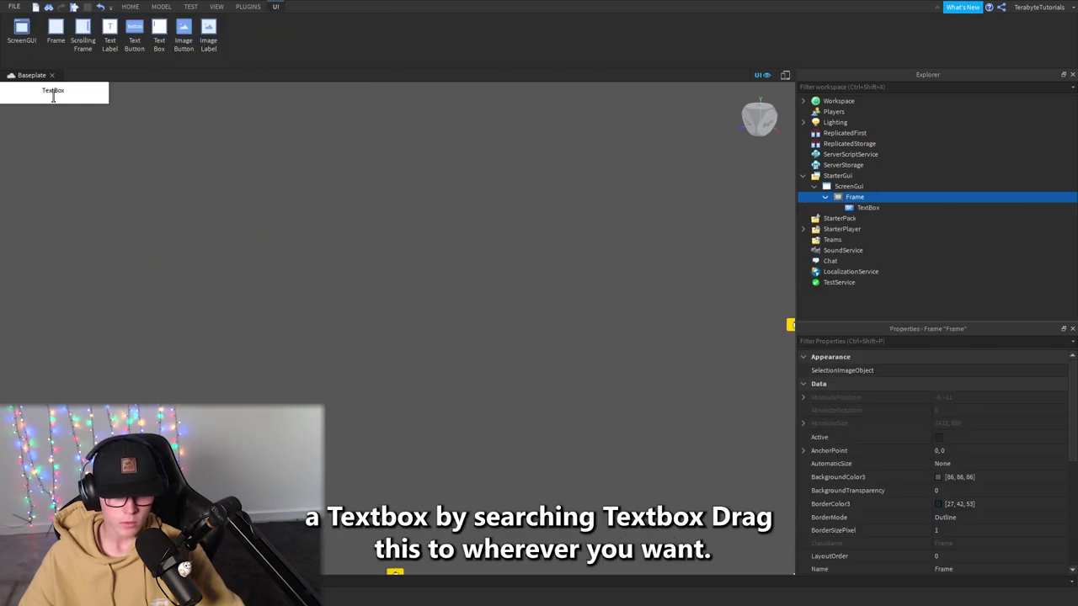
Centre and widen the TextBox, and set its text to PASSWORD.
{"action": "left_click_drag", "start_coordinate": [54, 99], "coordinate": [349, 298]}
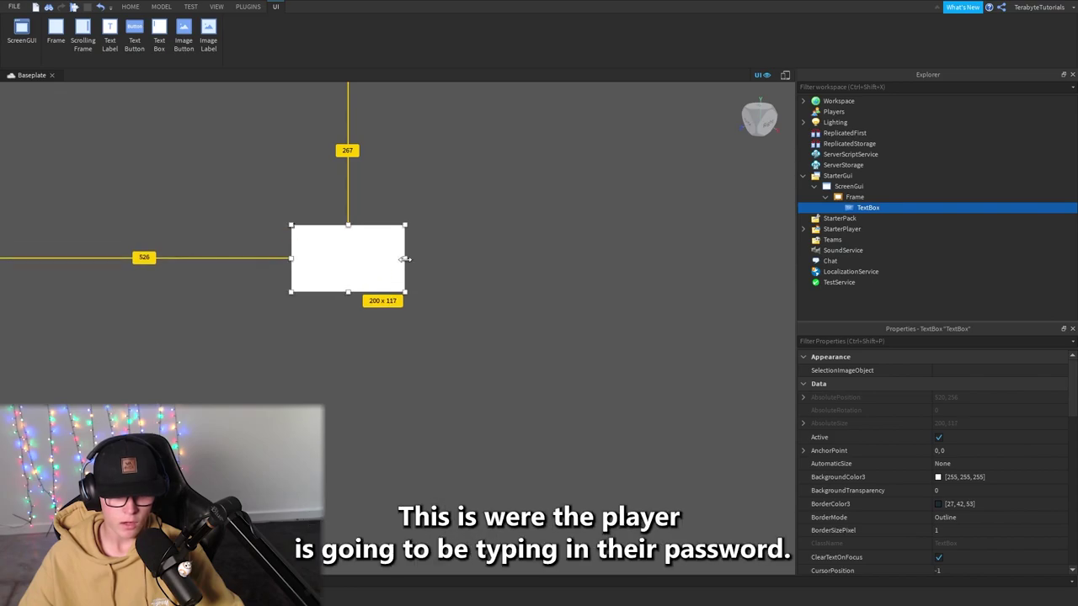
{"action": "left_click_drag", "start_coordinate": [405, 259], "coordinate": [562, 266]}
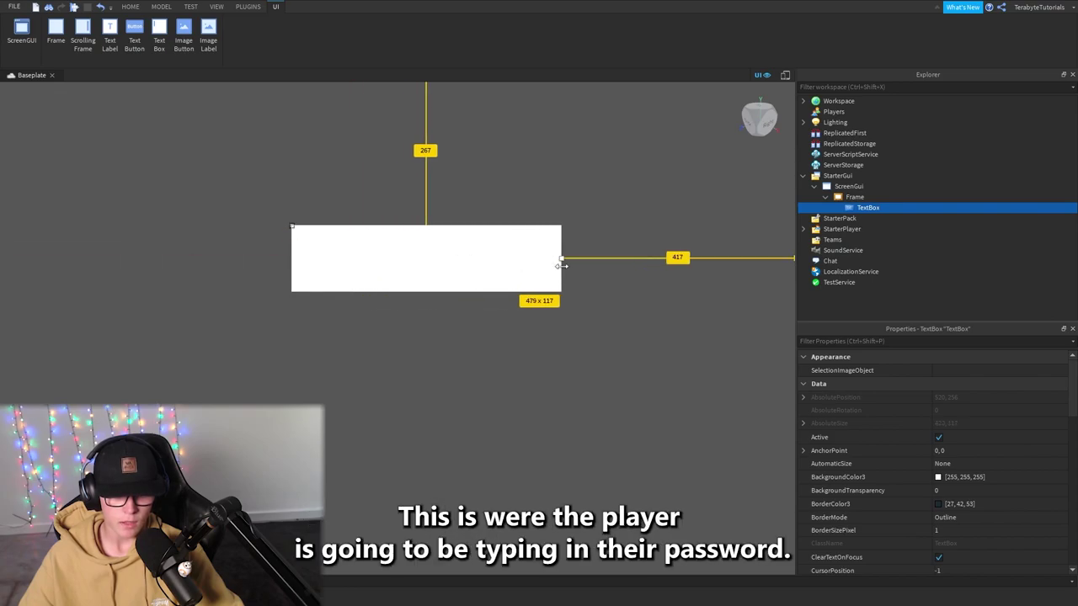
{"action": "left_click_drag", "start_coordinate": [291, 259], "coordinate": [240, 257]}
{"action": "double_click", "coordinate": [307, 251]}
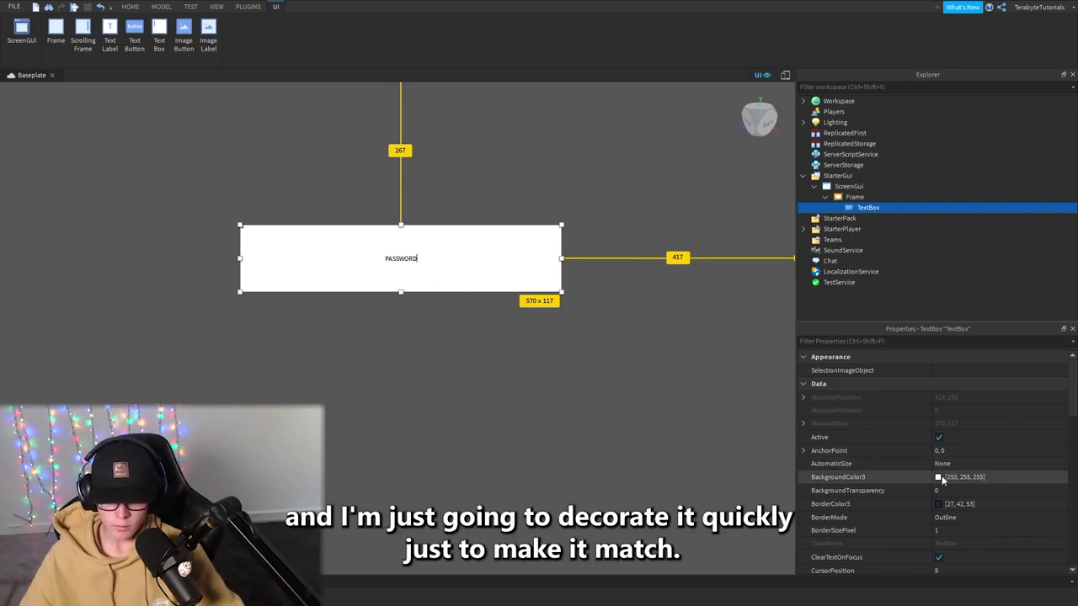
Give the TextBox a 154, 154, 154 grey background and enable TextScaled.
{"action": "left_click", "coordinate": [938, 477]}
{"action": "left_click_drag", "start_coordinate": [672, 236], "coordinate": [660, 266]}
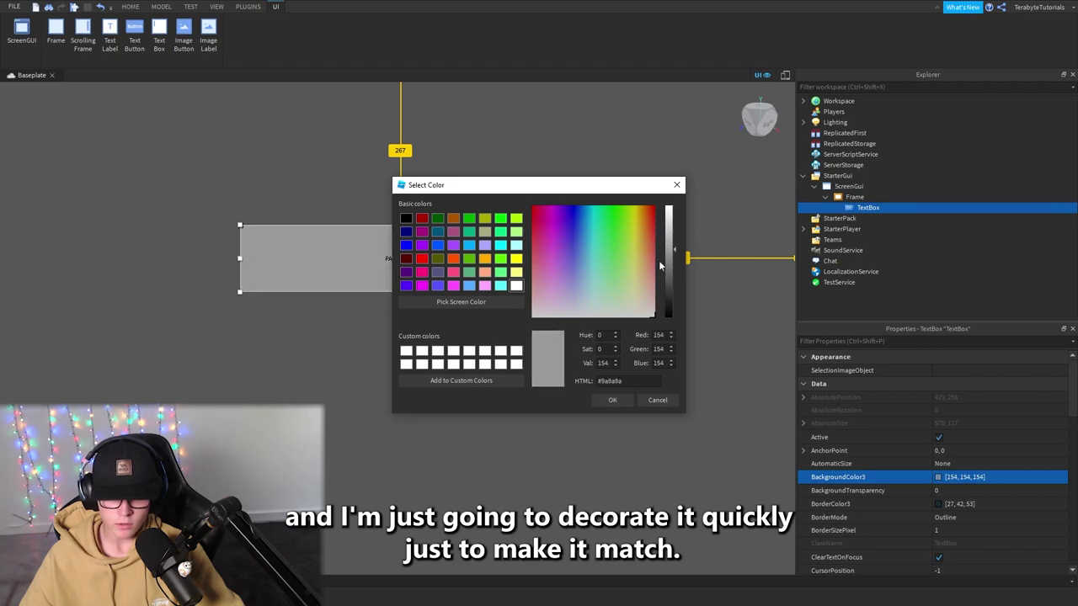
{"action": "left_click", "coordinate": [612, 400]}
{"action": "scroll", "coordinate": [976, 467], "scroll_direction": "down", "scroll_amount": 10}
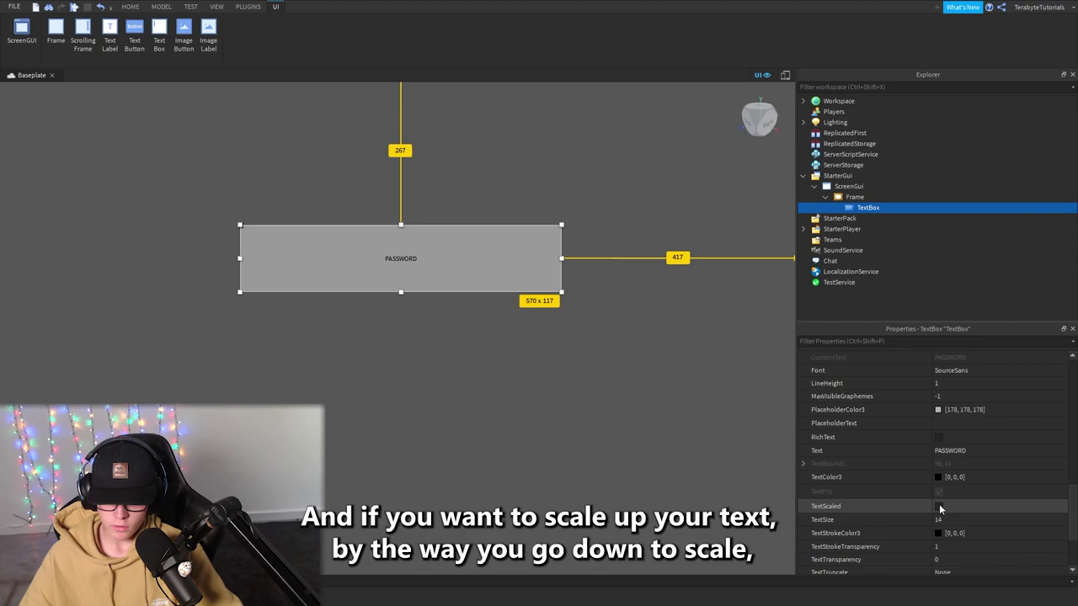
{"action": "left_click", "coordinate": [939, 507]}
{"action": "scroll", "coordinate": [968, 455], "scroll_direction": "up", "scroll_amount": 2}
Set the TextBox font to GothamBold.
{"action": "left_click", "coordinate": [970, 451]}
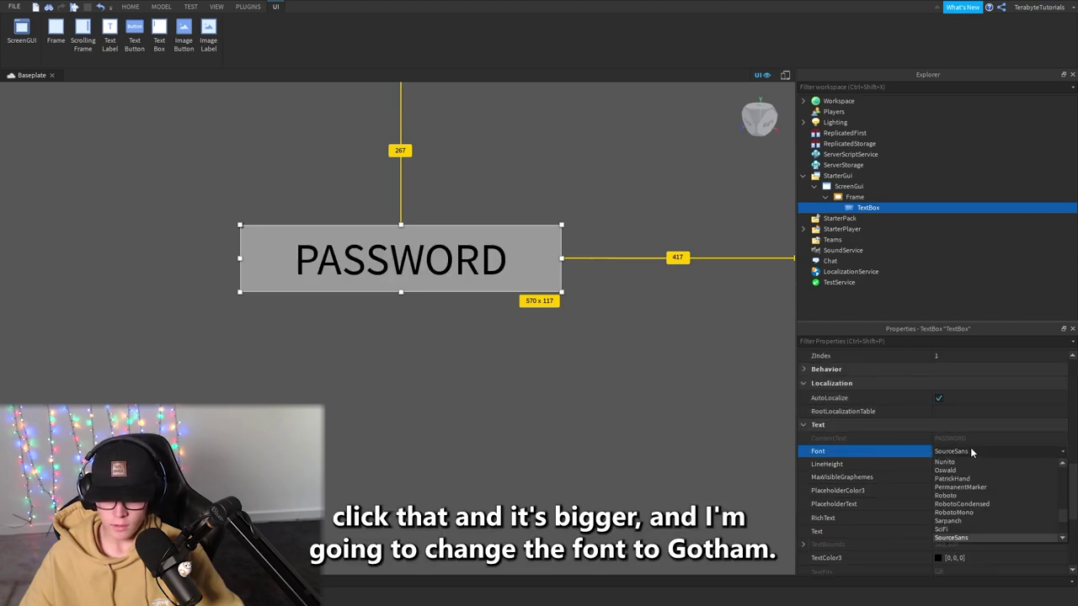
{"action": "scroll", "coordinate": [977, 495], "scroll_direction": "up", "scroll_amount": 5}
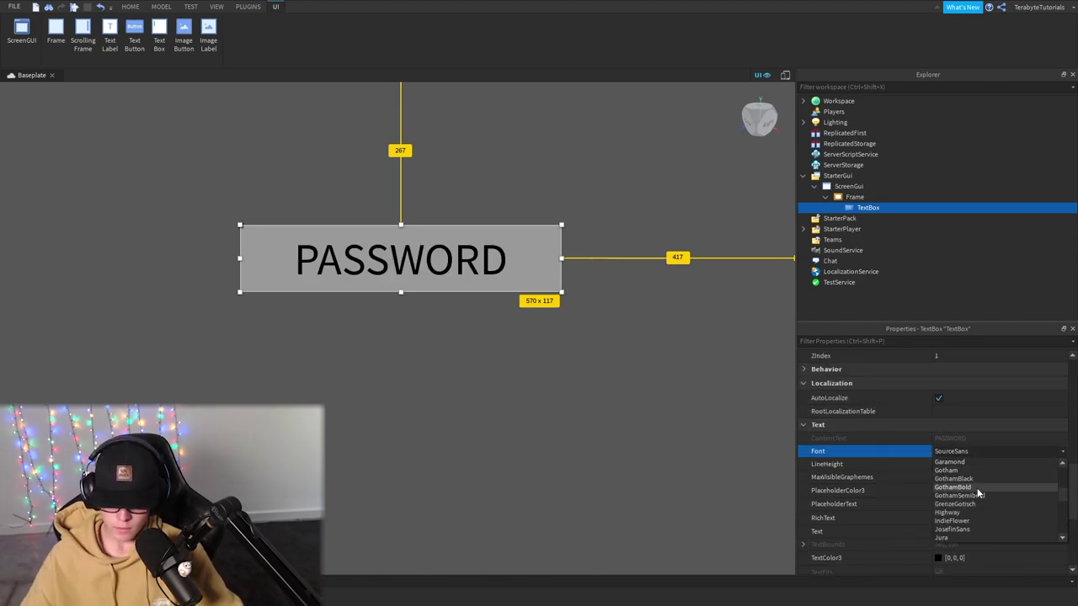
{"action": "left_click", "coordinate": [960, 487]}
{"action": "scroll", "coordinate": [892, 425], "scroll_direction": "up", "scroll_amount": 5}
{"action": "scroll", "coordinate": [950, 452], "scroll_direction": "down", "scroll_amount": 6}
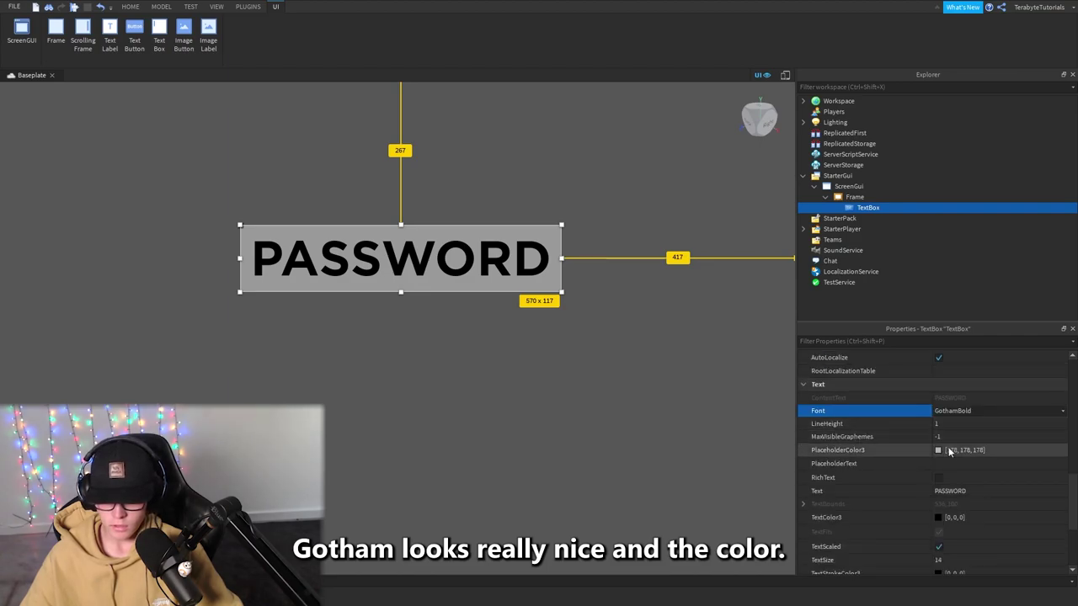
{"action": "left_click", "coordinate": [948, 452]}
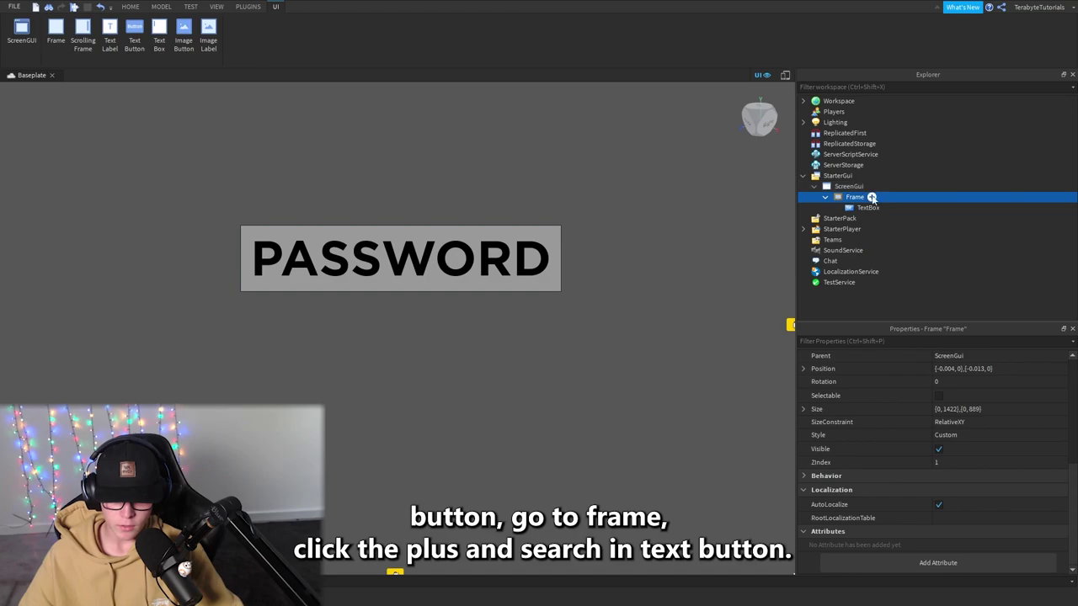
Add a TextButton labelled ENTER to the Frame, just below the PASSWORD box.
{"action": "left_click", "coordinate": [871, 197]}
{"action": "type", "text": "text"}
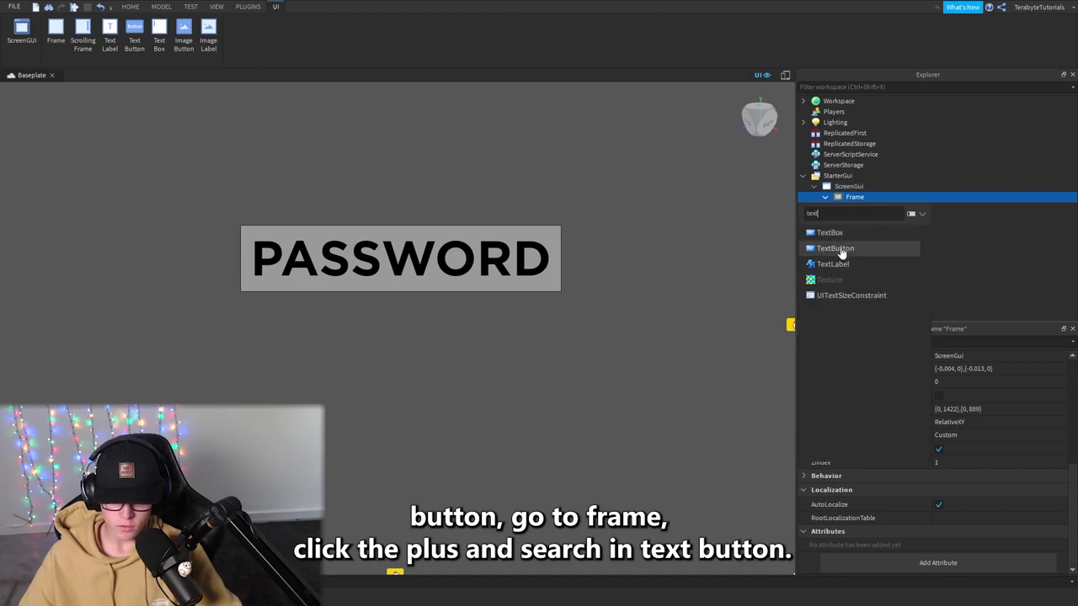
{"action": "left_click", "coordinate": [842, 246]}
{"action": "left_click_drag", "start_coordinate": [52, 93], "coordinate": [431, 327]}
{"action": "double_click", "coordinate": [417, 328]}
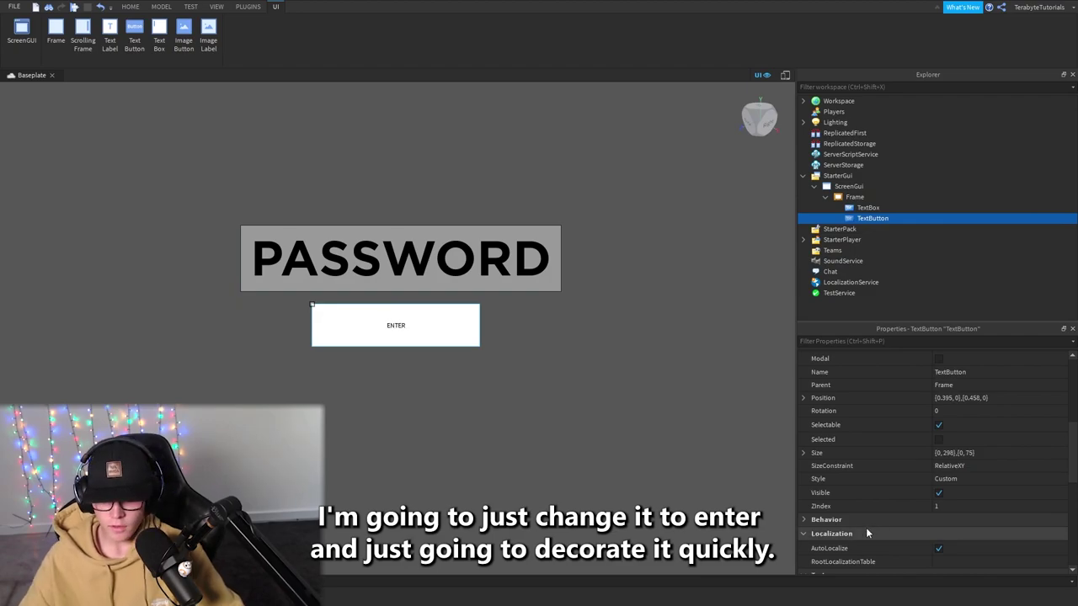
Give the button a 186, 186, 186 background and enable TextScaled.
{"action": "scroll", "coordinate": [908, 413], "scroll_direction": "up", "scroll_amount": 5}
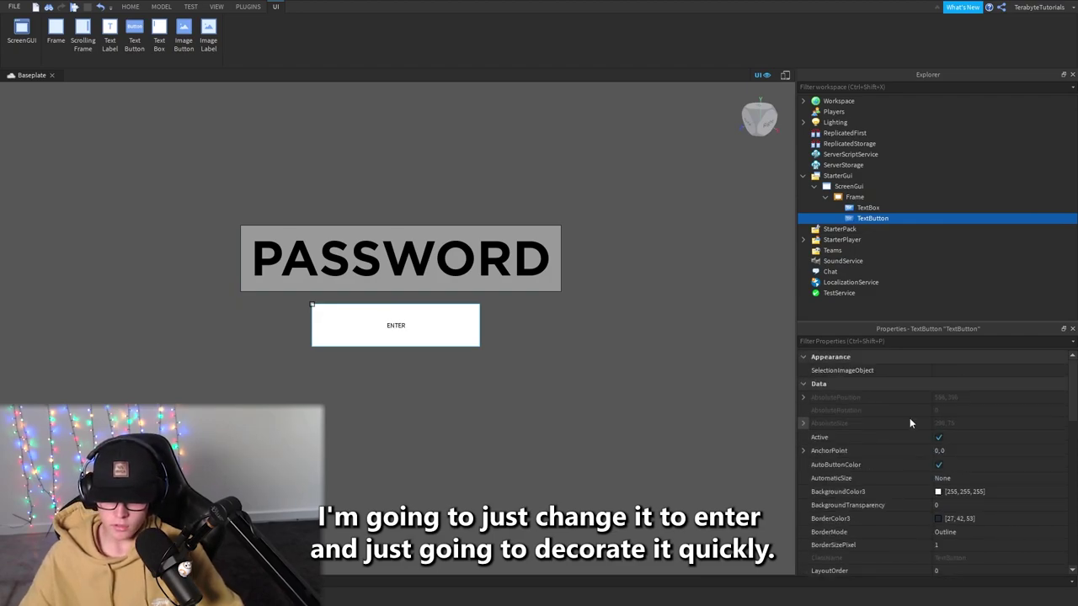
{"action": "left_click", "coordinate": [938, 491]}
{"action": "left_click", "coordinate": [670, 238]}
{"action": "left_click", "coordinate": [611, 401]}
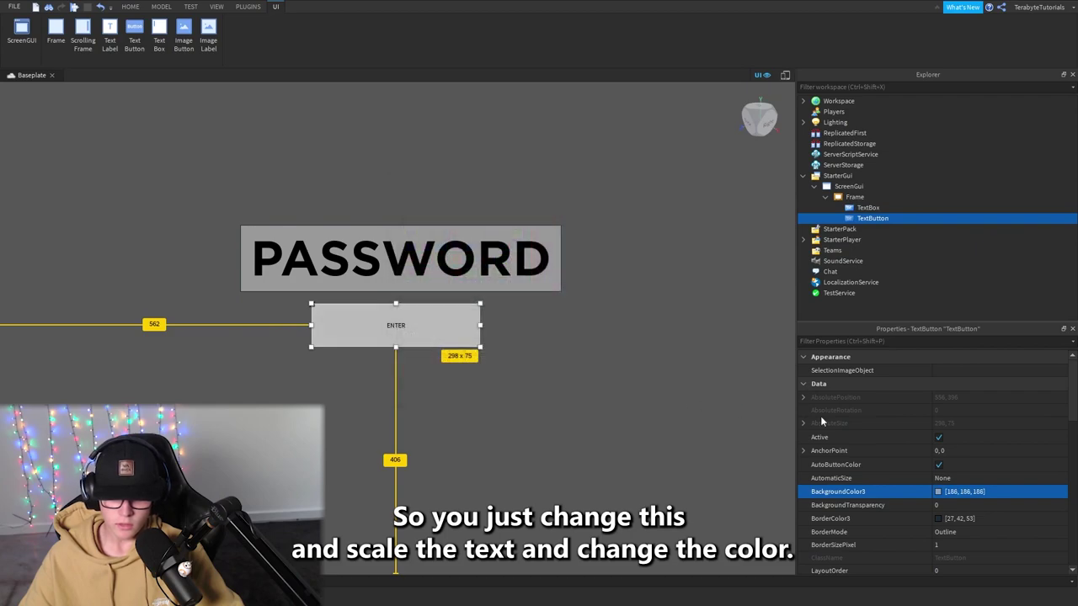
{"action": "scroll", "coordinate": [888, 469], "scroll_direction": "down", "scroll_amount": 10}
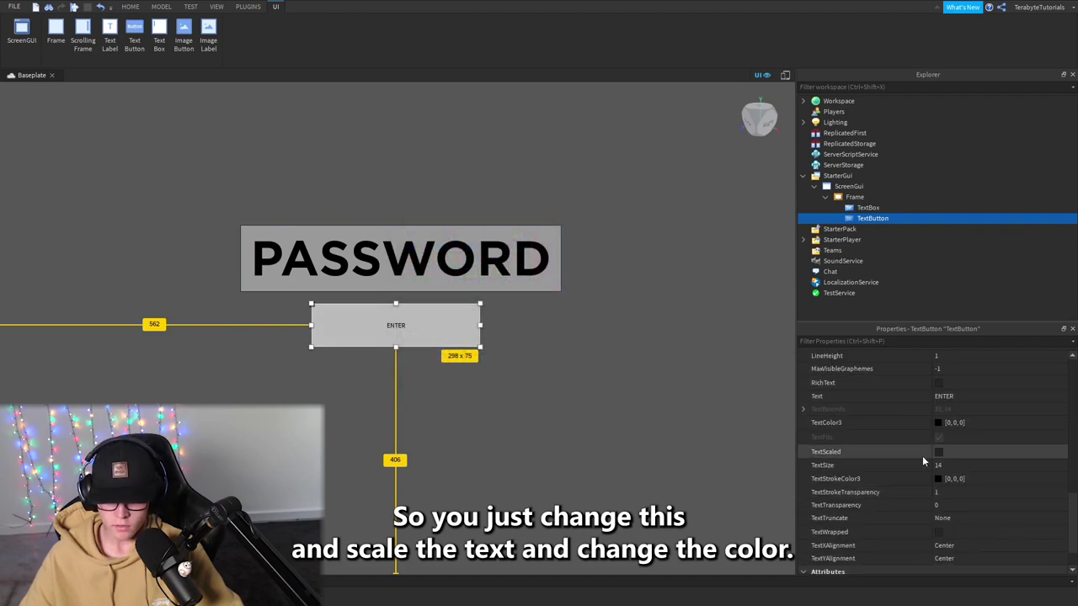
{"action": "left_click", "coordinate": [938, 452]}
Set the ENTER label font to GothamBold.
{"action": "scroll", "coordinate": [926, 455], "scroll_direction": "up", "scroll_amount": 2}
{"action": "left_click", "coordinate": [957, 424]}
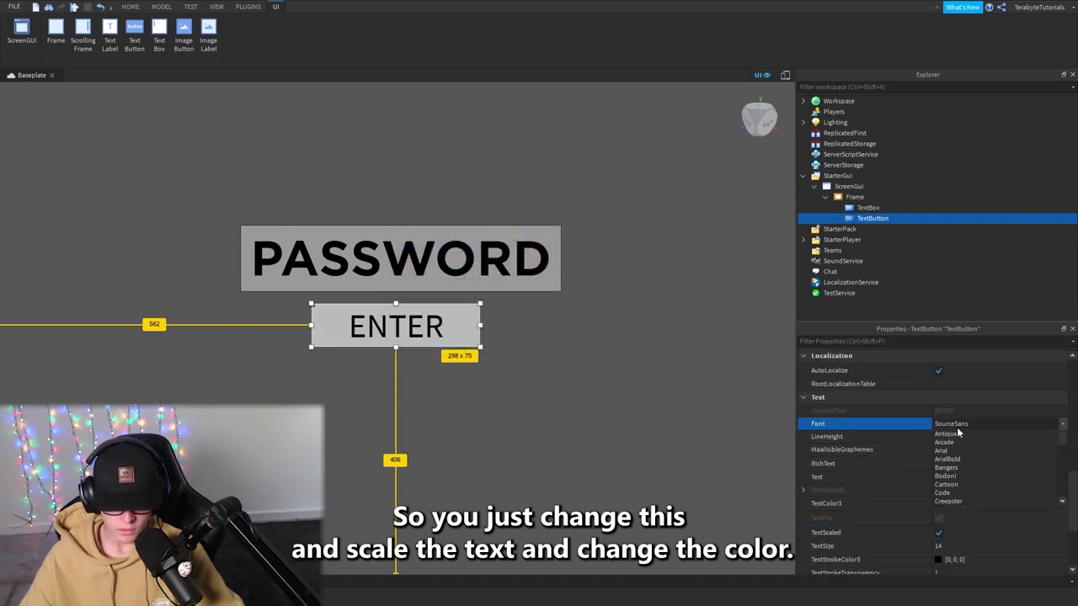
{"action": "scroll", "coordinate": [957, 432], "scroll_direction": "down", "scroll_amount": 4}
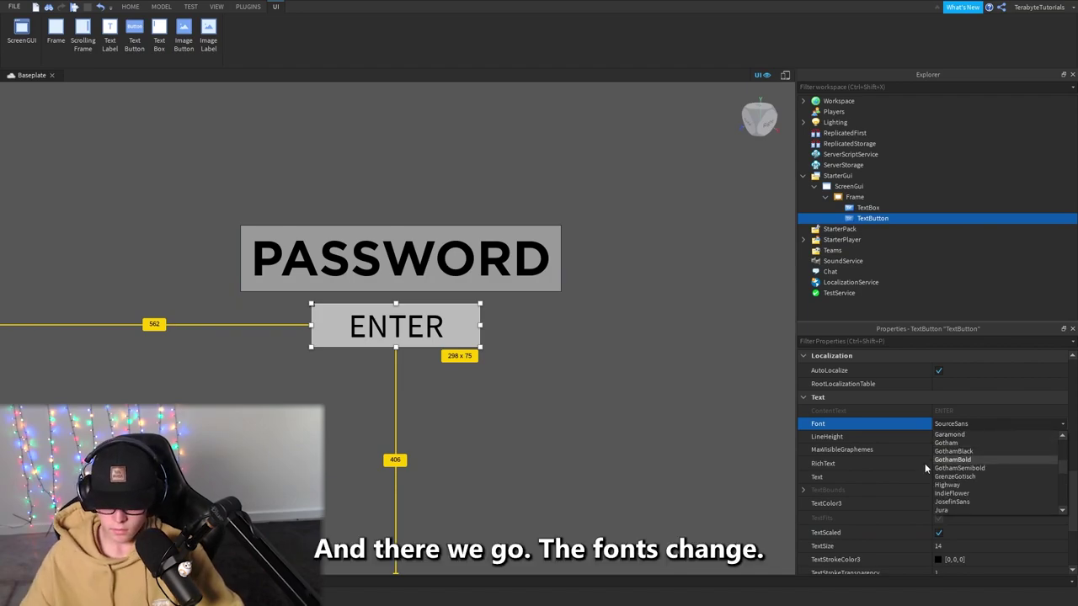
{"action": "left_click", "coordinate": [975, 469]}
{"action": "left_click", "coordinate": [548, 328]}
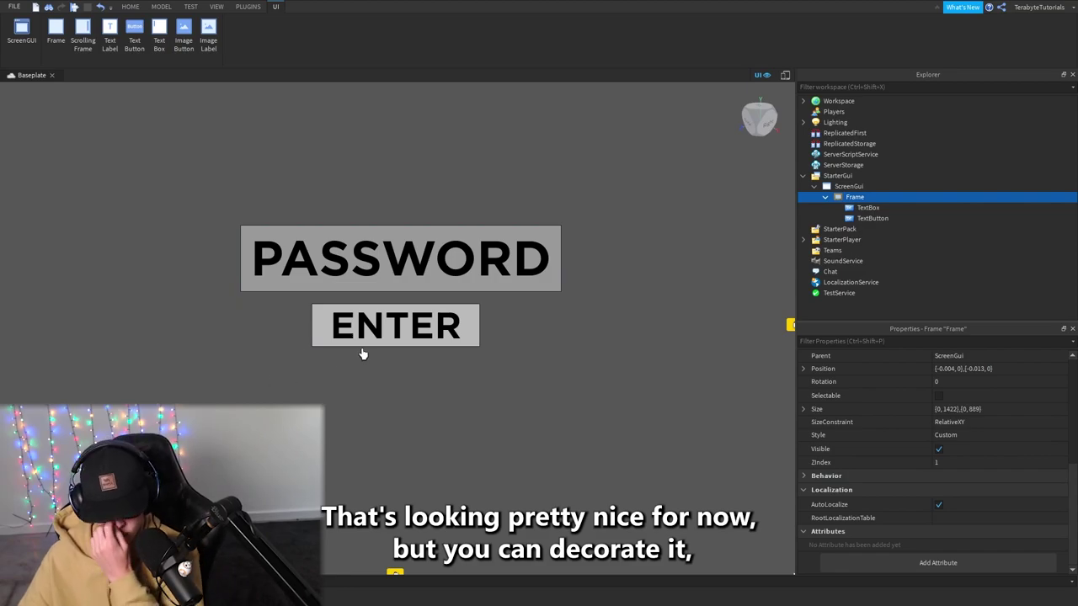
Change the password box text to PASSWORD....
{"action": "left_click", "coordinate": [546, 268]}
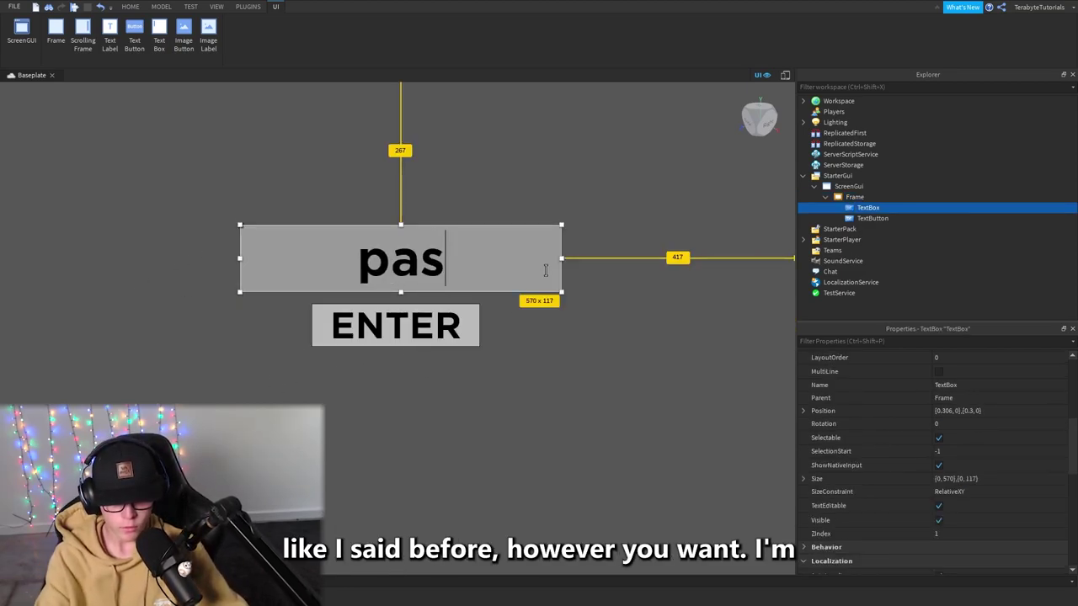
{"action": "key", "text": "BackSpace"}
{"action": "key", "text": "BackSpace"}
{"action": "type", "text": "ASSWORD..."}
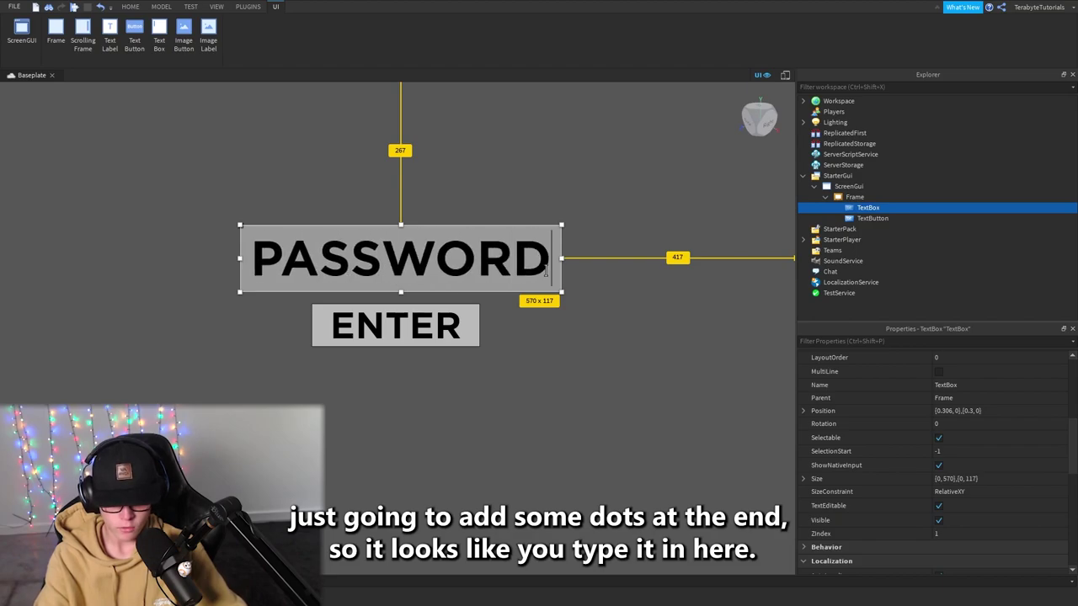
Copy the login Frame and place the duplicate under ScreenGui.
{"action": "left_click", "coordinate": [531, 372]}
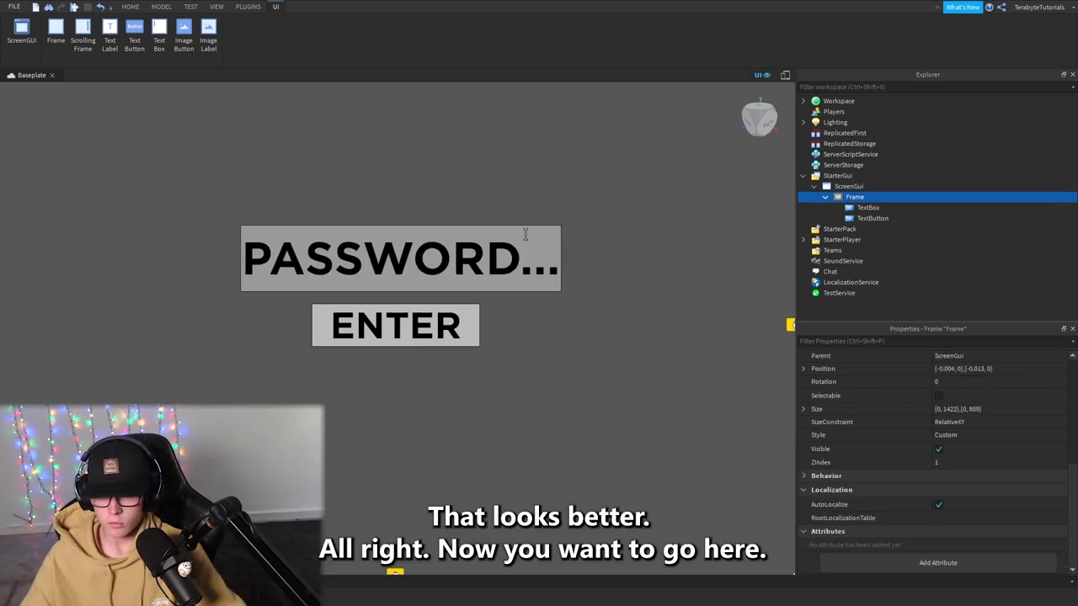
{"action": "mouse_move", "coordinate": [823, 203]}
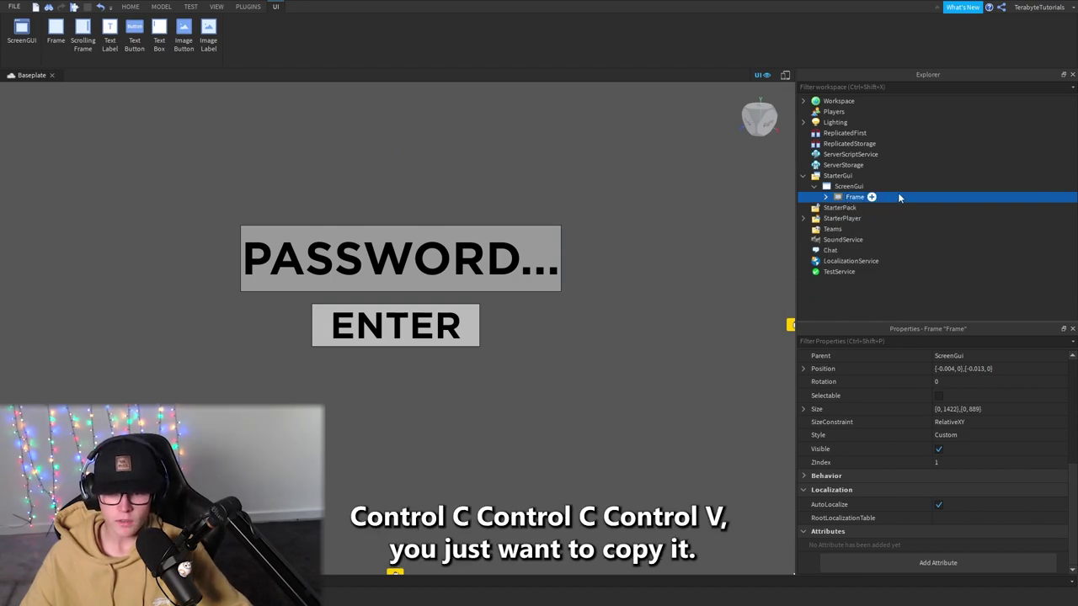
{"action": "key", "text": "ctrl+c"}
{"action": "key", "text": "ctrl+v"}
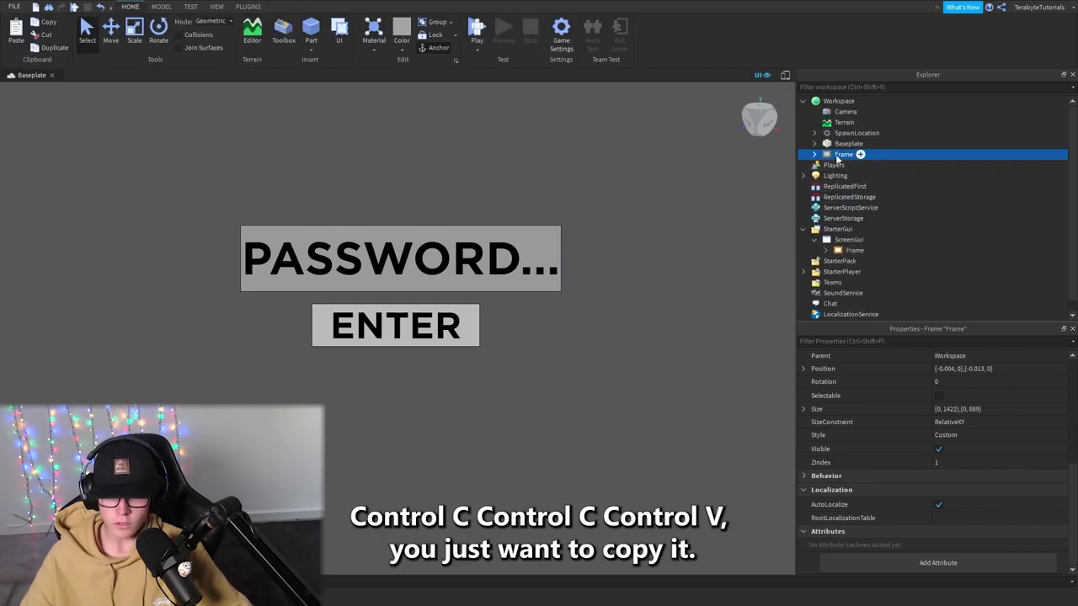
{"action": "left_click_drag", "start_coordinate": [845, 154], "coordinate": [851, 239]}
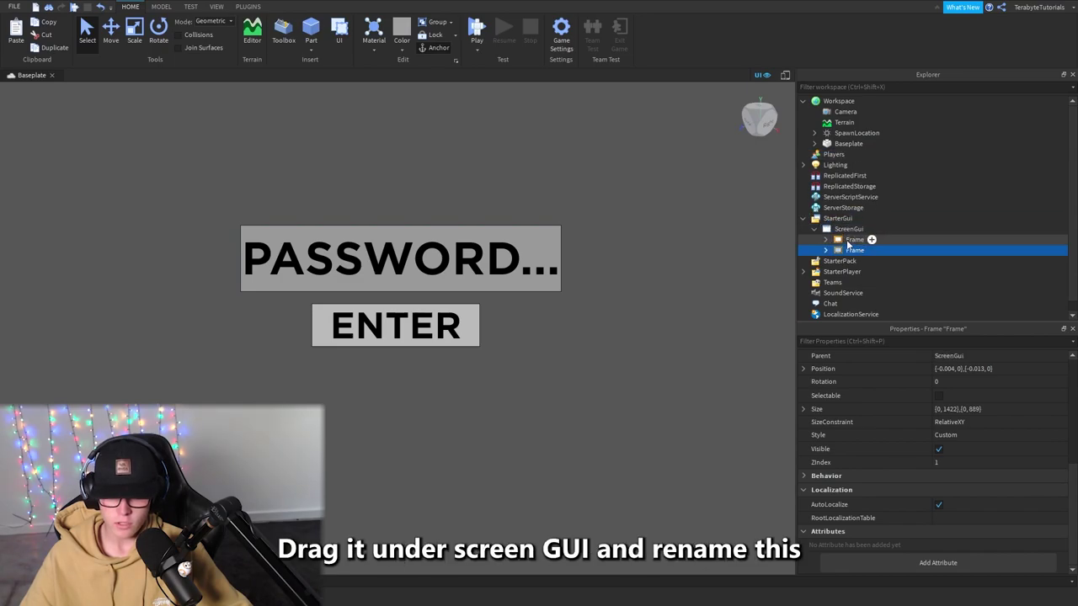
Rename the duplicate frame to Frame2.
{"action": "scroll", "coordinate": [976, 421], "scroll_direction": "up", "scroll_amount": 5}
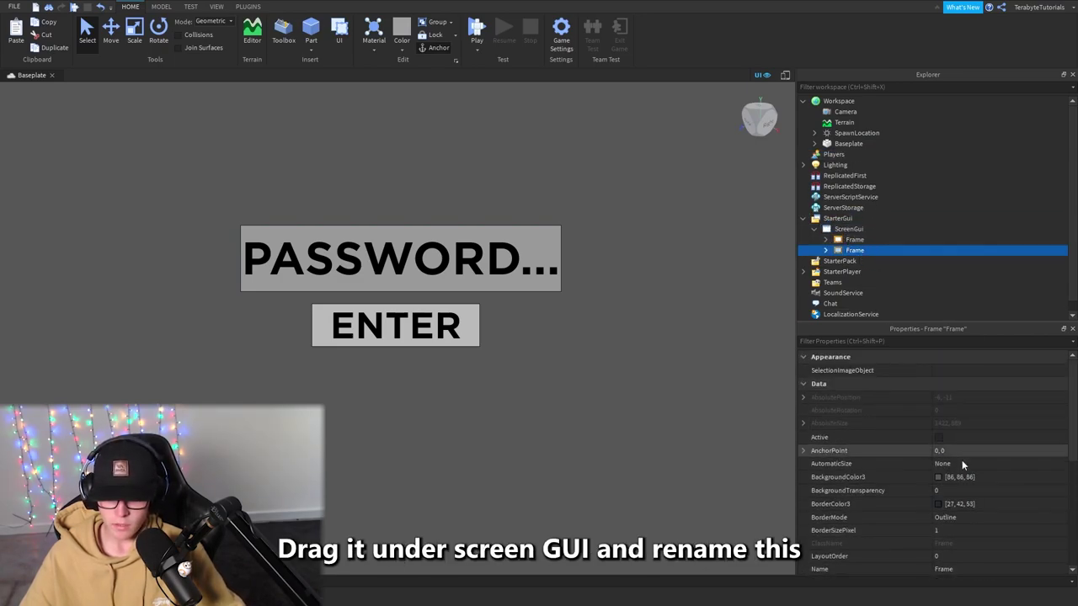
{"action": "scroll", "coordinate": [968, 488], "scroll_direction": "down", "scroll_amount": 3}
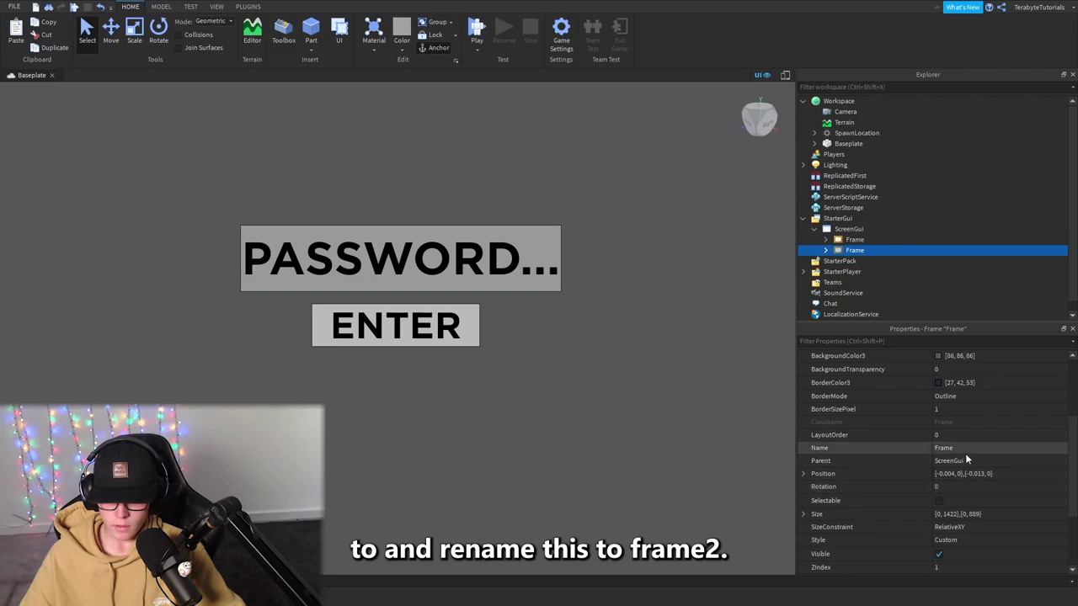
{"action": "left_click", "coordinate": [957, 449]}
{"action": "type", "text": "Frame2"}
{"action": "key", "text": "Return"}
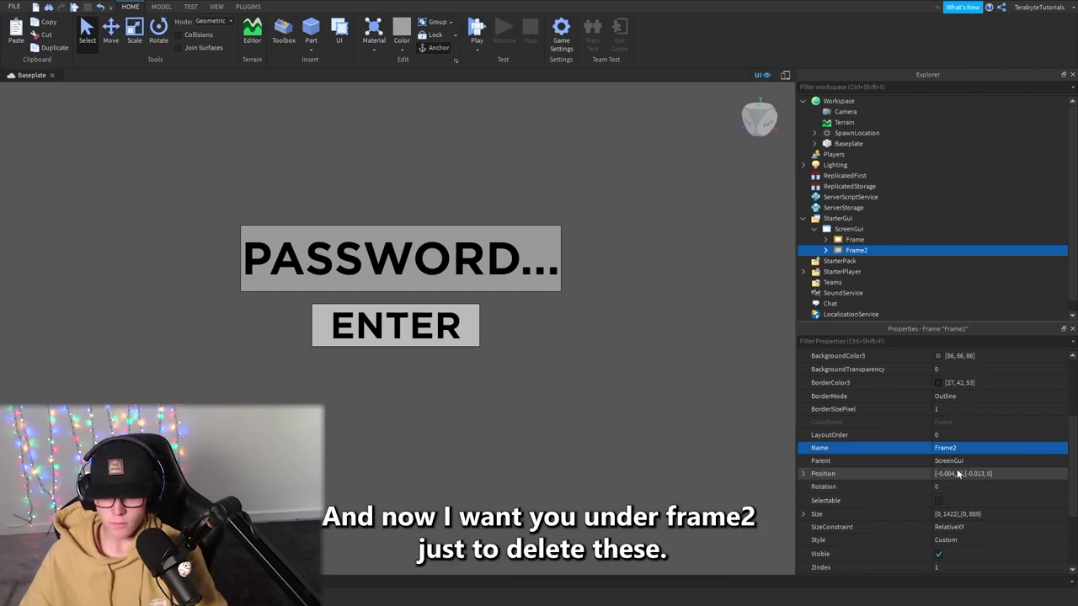
Delete the copied ENTER button and password box from Frame2.
{"action": "left_click", "coordinate": [826, 250]}
{"action": "left_click", "coordinate": [860, 271]}
{"action": "key", "text": "Delete"}
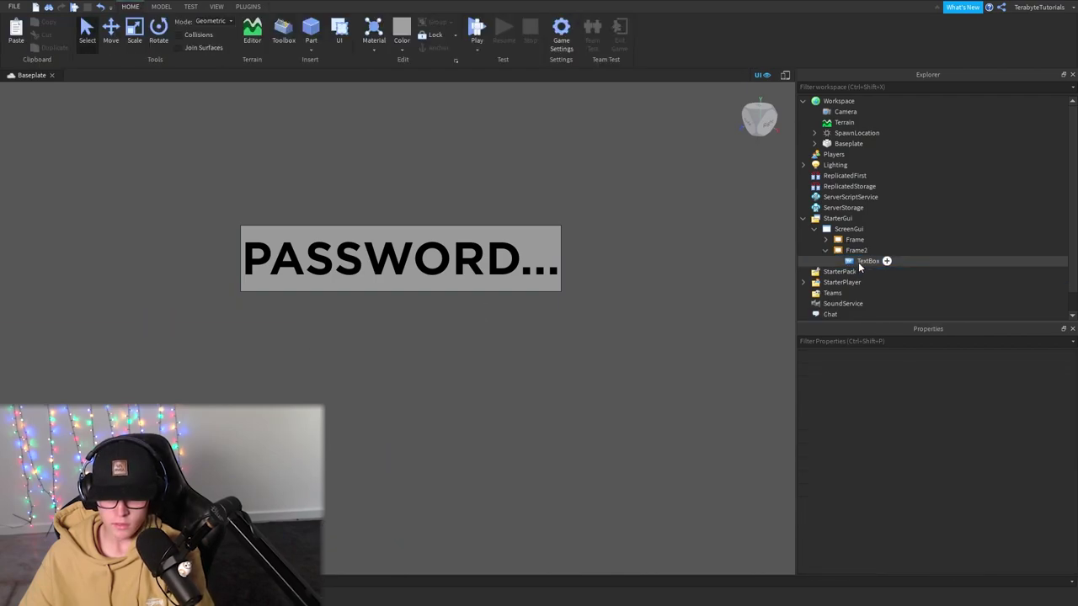
{"action": "left_click", "coordinate": [859, 263]}
{"action": "key", "text": "Delete"}
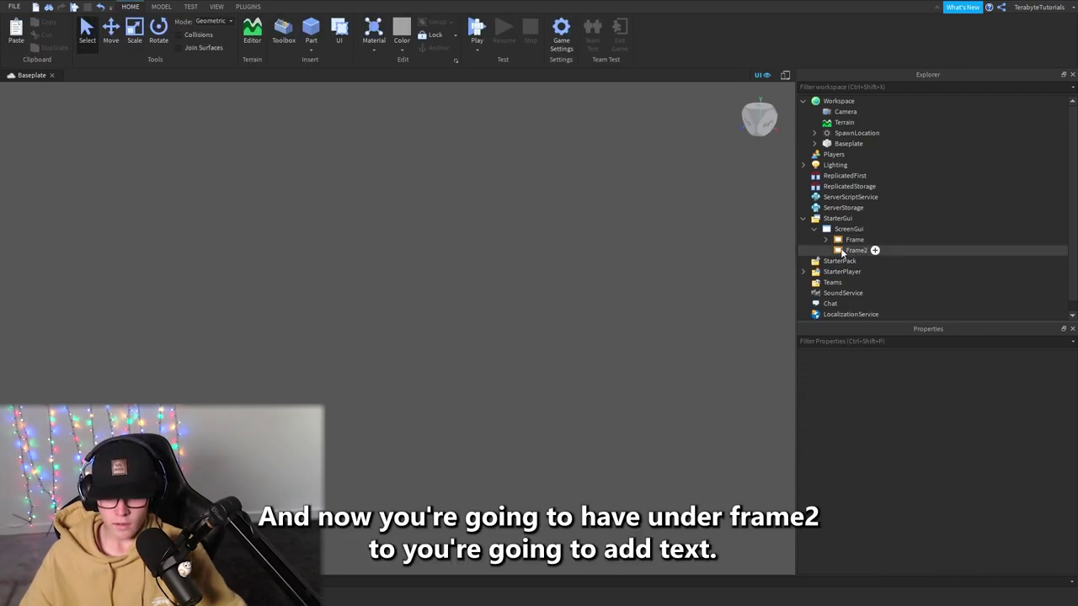
{"action": "left_click", "coordinate": [842, 252]}
Add a centred TextLabel to Frame2 reading SUCCESSFULLY LOGGEDIN.
{"action": "left_click", "coordinate": [875, 250]}
{"action": "type", "text": "te"}
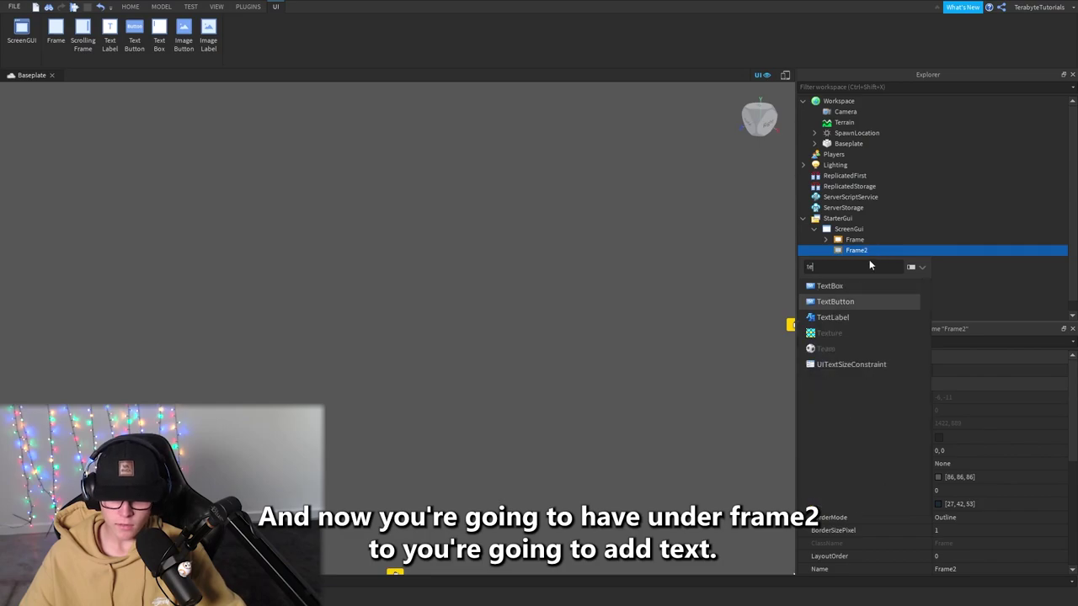
{"action": "left_click", "coordinate": [837, 317]}
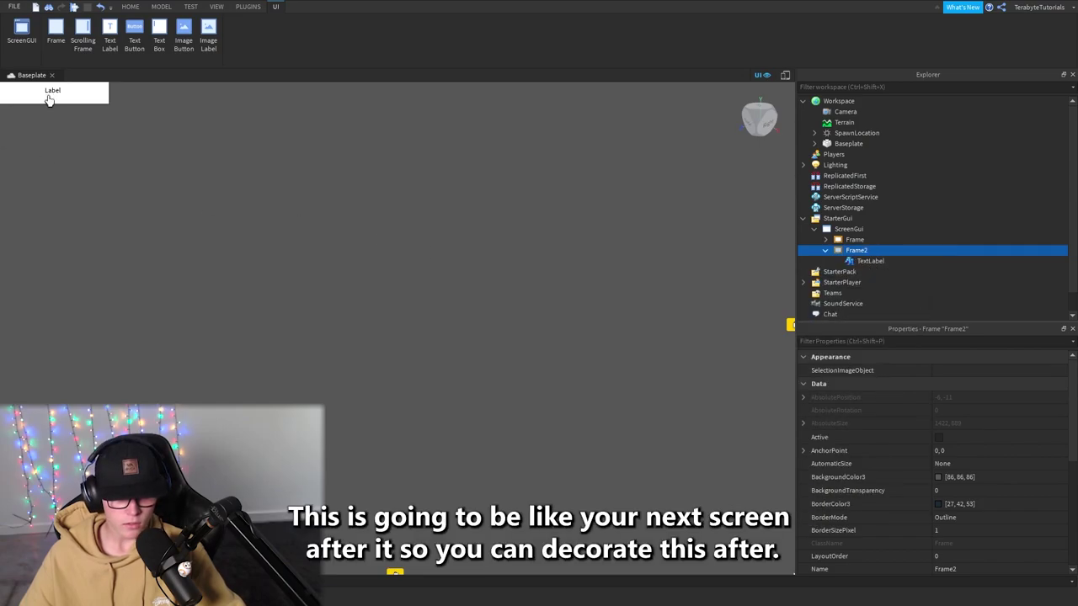
{"action": "left_click_drag", "start_coordinate": [96, 126], "coordinate": [404, 307]}
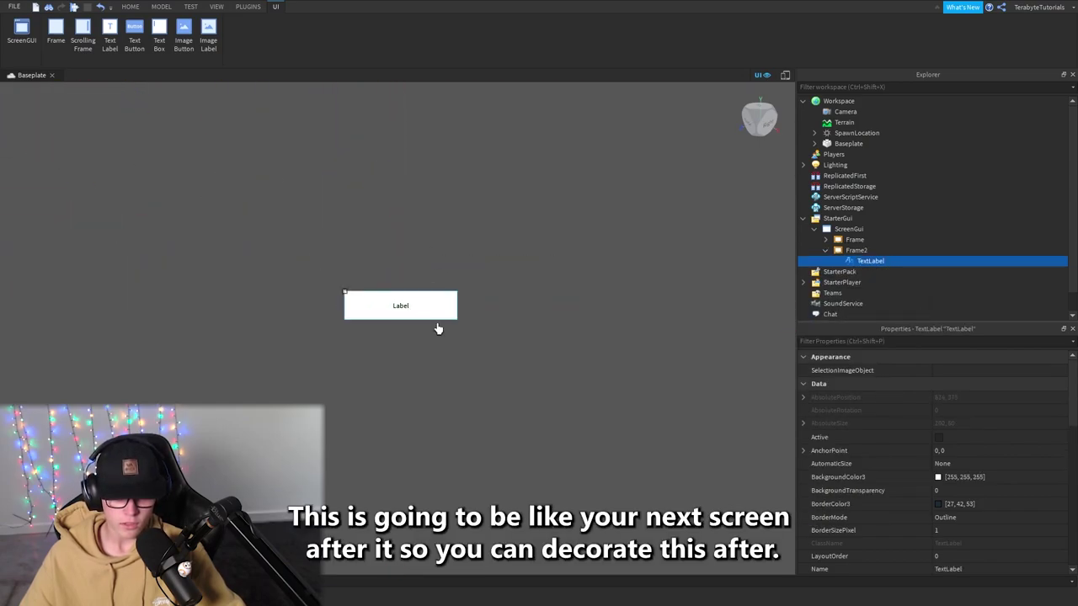
{"action": "key", "text": "BackSpace"}
{"action": "key", "text": "BackSpace"}
{"action": "key", "text": "BackSpace"}
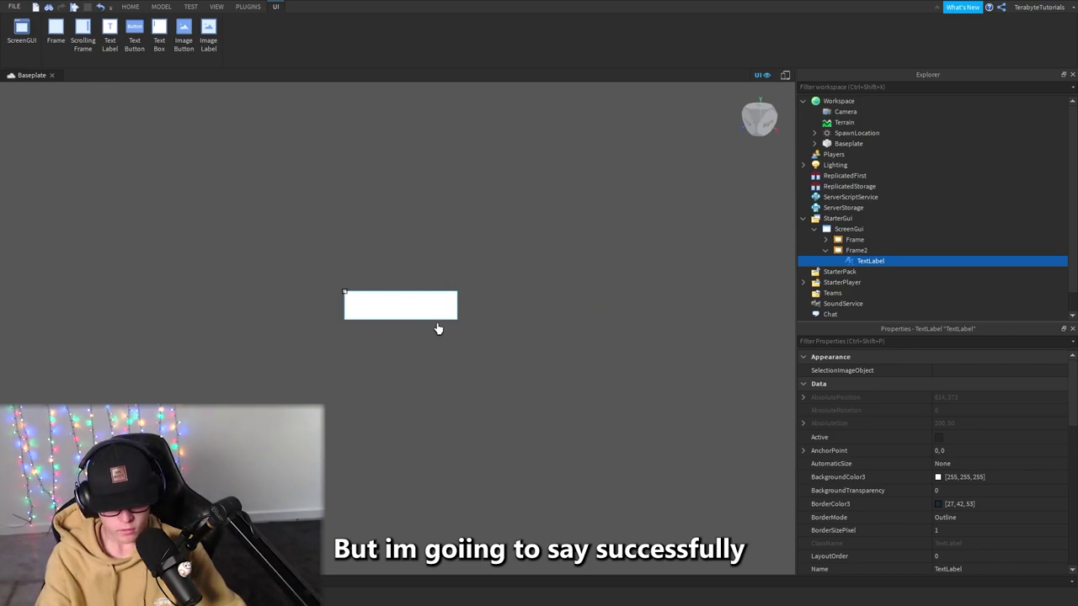
{"action": "key", "text": "BackSpace"}
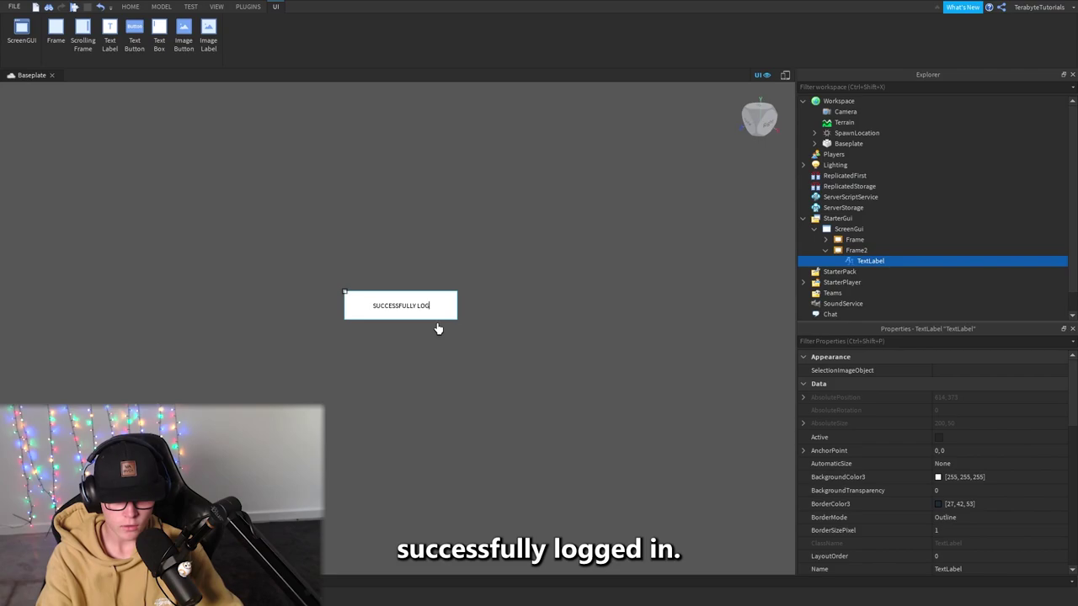
{"action": "type", "text": "ully logged"}
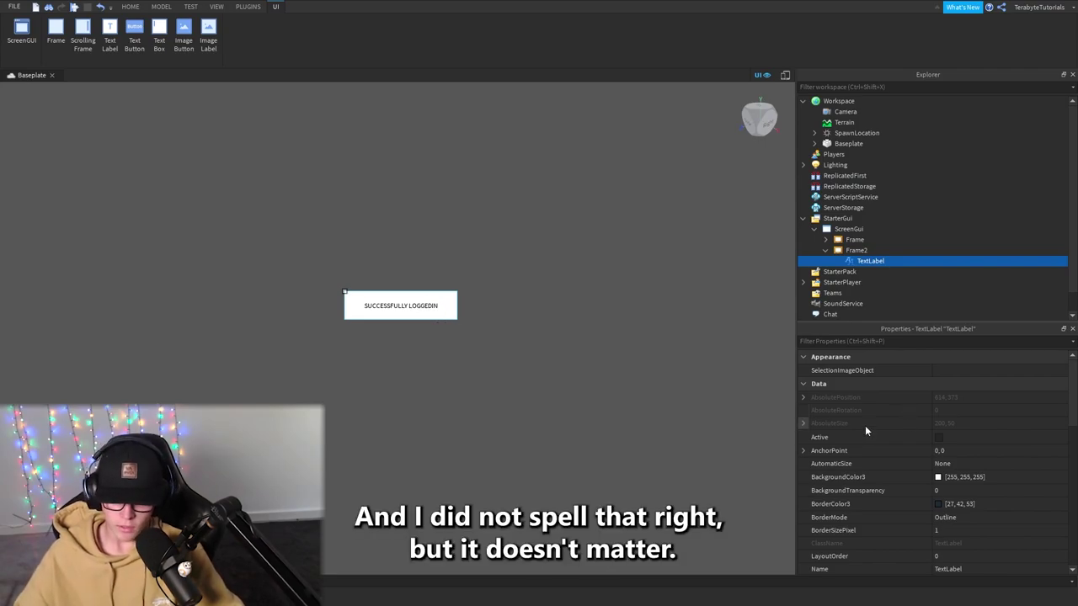
Set the label's BackgroundTransparency to 1 and enable TextScaled.
{"action": "scroll", "coordinate": [865, 431], "scroll_direction": "down", "scroll_amount": 2}
{"action": "left_click", "coordinate": [938, 436]}
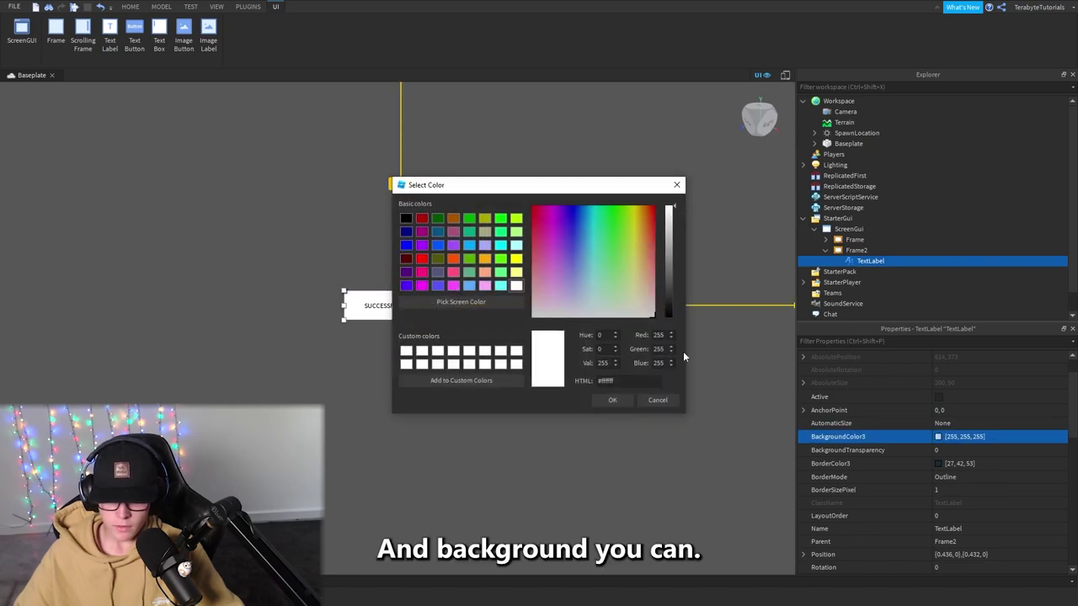
{"action": "left_click", "coordinate": [623, 401]}
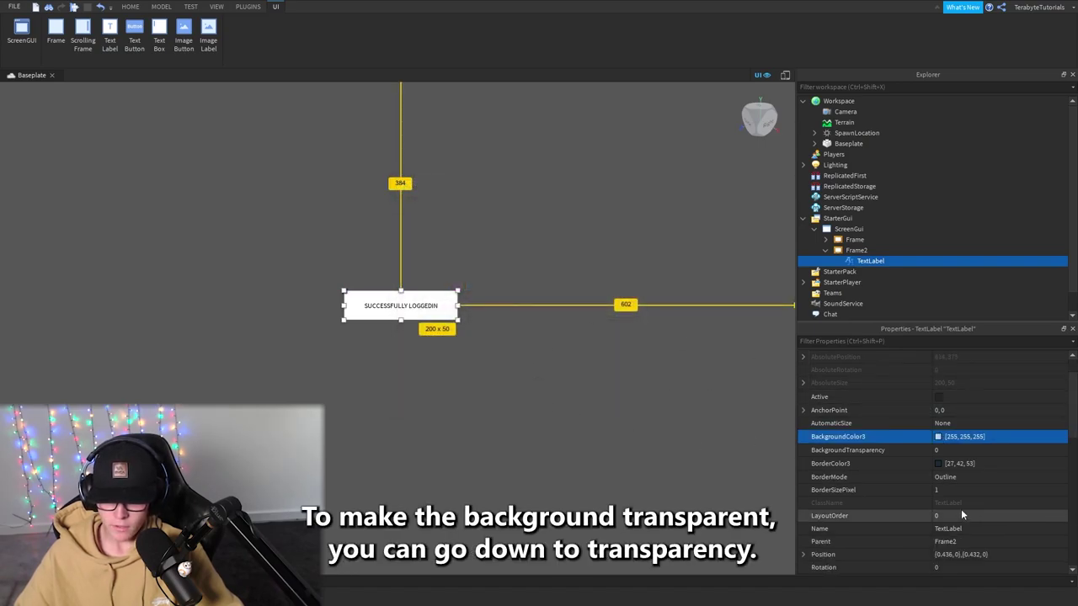
{"action": "left_click", "coordinate": [959, 450]}
{"action": "type", "text": "1"}
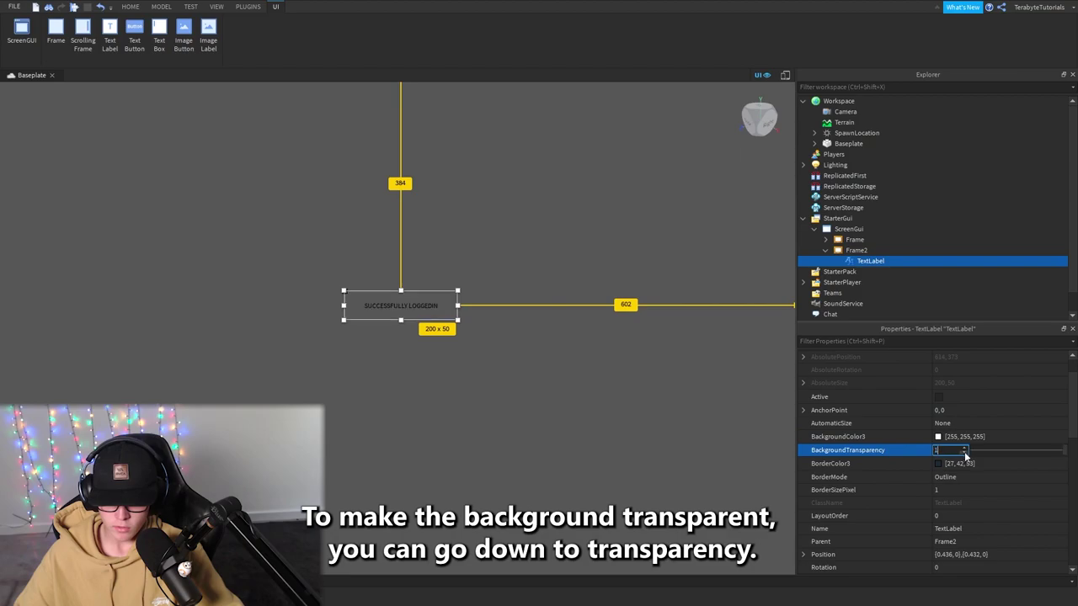
{"action": "scroll", "coordinate": [925, 437], "scroll_direction": "down", "scroll_amount": 10}
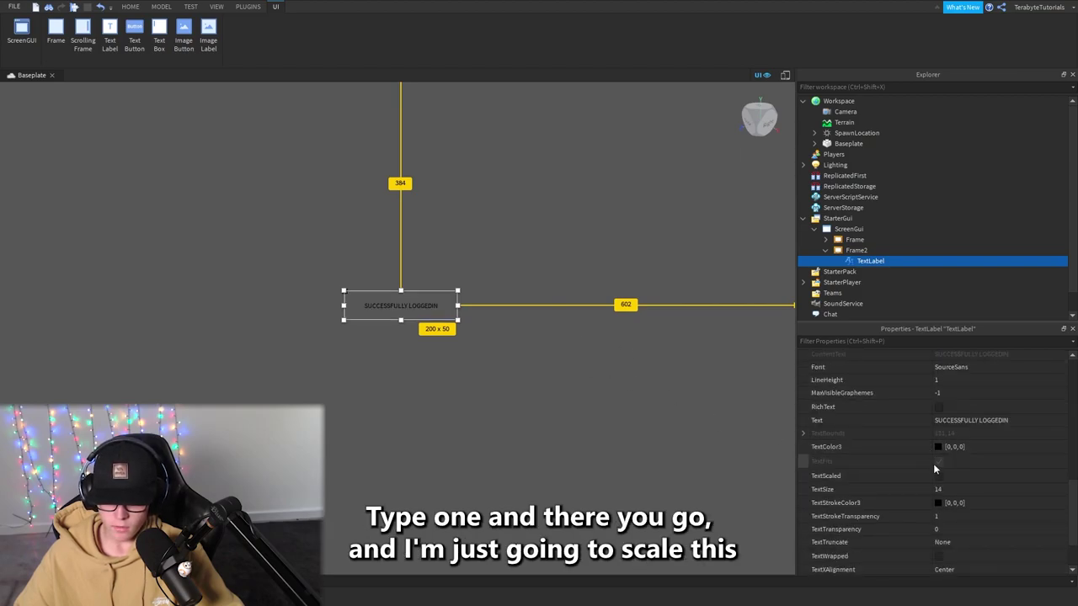
{"action": "left_click", "coordinate": [939, 477]}
Set the label font to GothamBold and enlarge it to 477 x 214.
{"action": "left_click", "coordinate": [952, 368]}
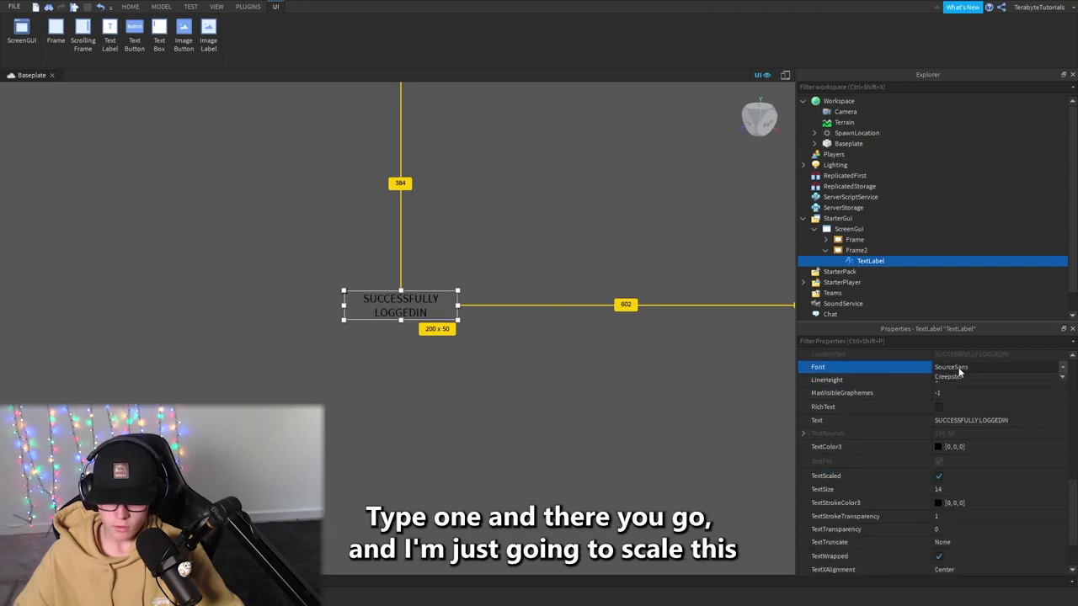
{"action": "scroll", "coordinate": [958, 375], "scroll_direction": "up", "scroll_amount": 5}
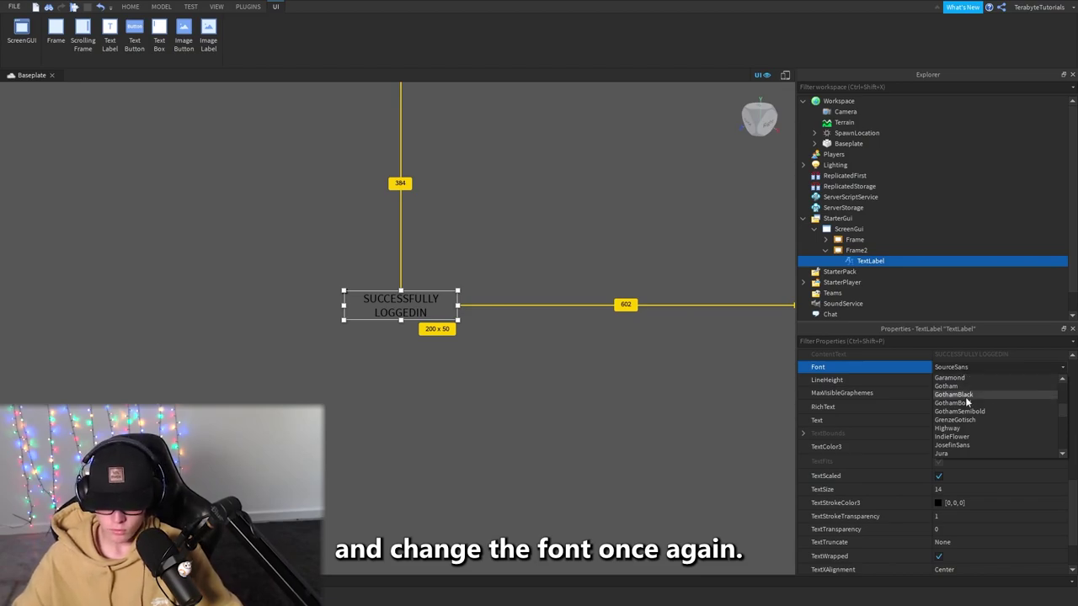
{"action": "left_click", "coordinate": [975, 403]}
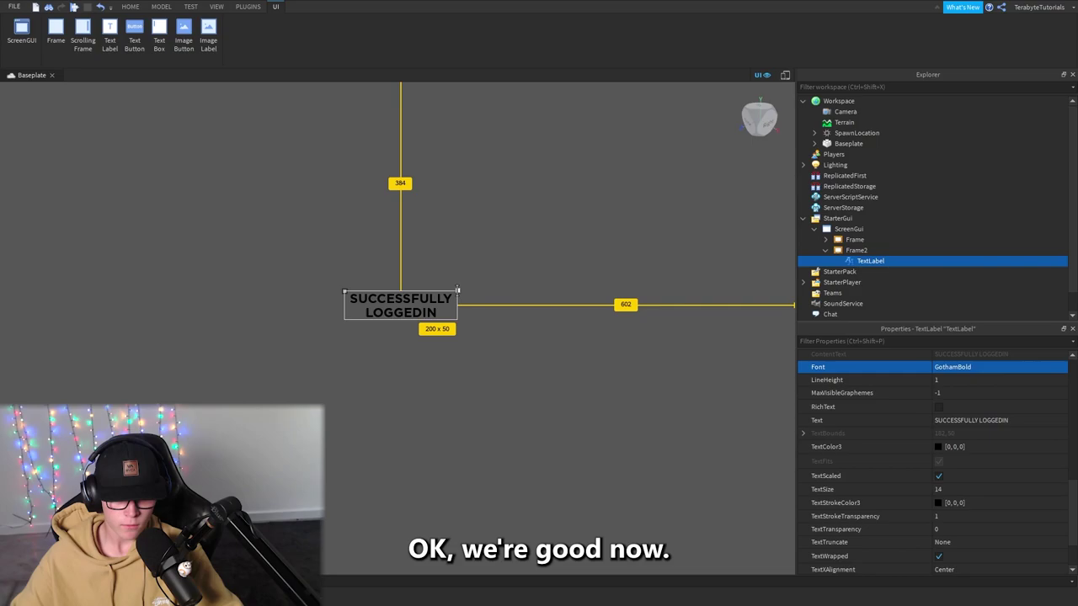
{"action": "left_click_drag", "start_coordinate": [457, 290], "coordinate": [496, 262]}
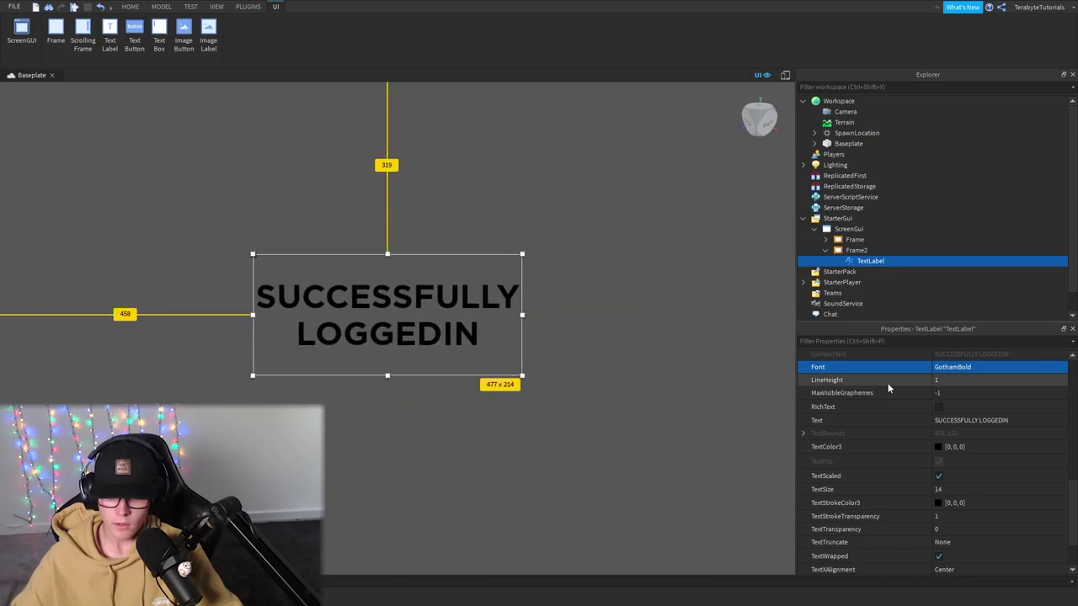
Make the label's text colour white.
{"action": "left_click", "coordinate": [938, 447]}
{"action": "left_click_drag", "start_coordinate": [665, 229], "coordinate": [674, 192]}
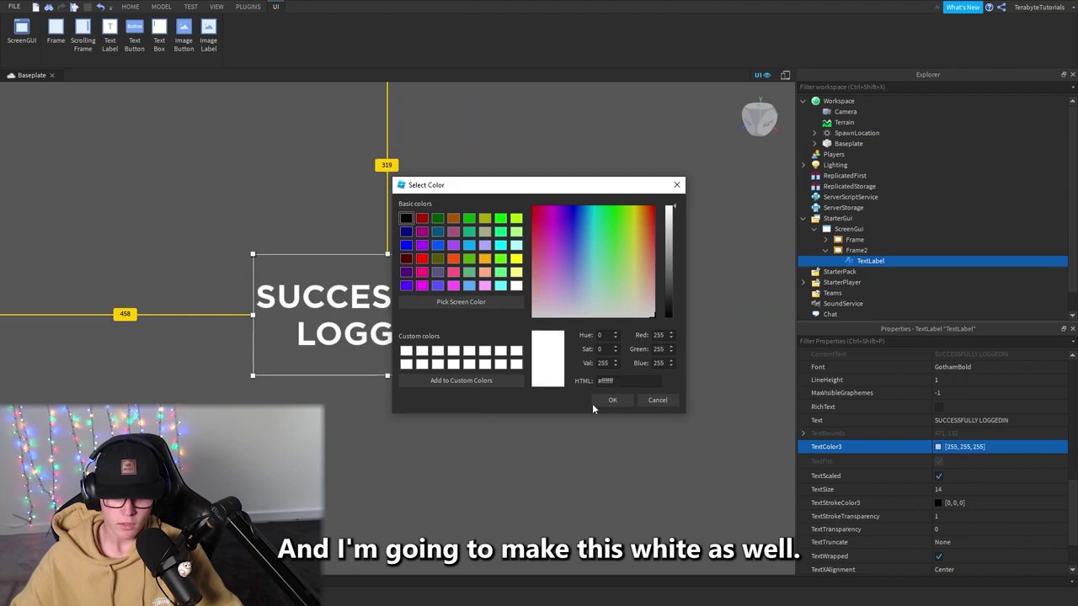
{"action": "left_click", "coordinate": [603, 404]}
{"action": "left_click", "coordinate": [556, 395]}
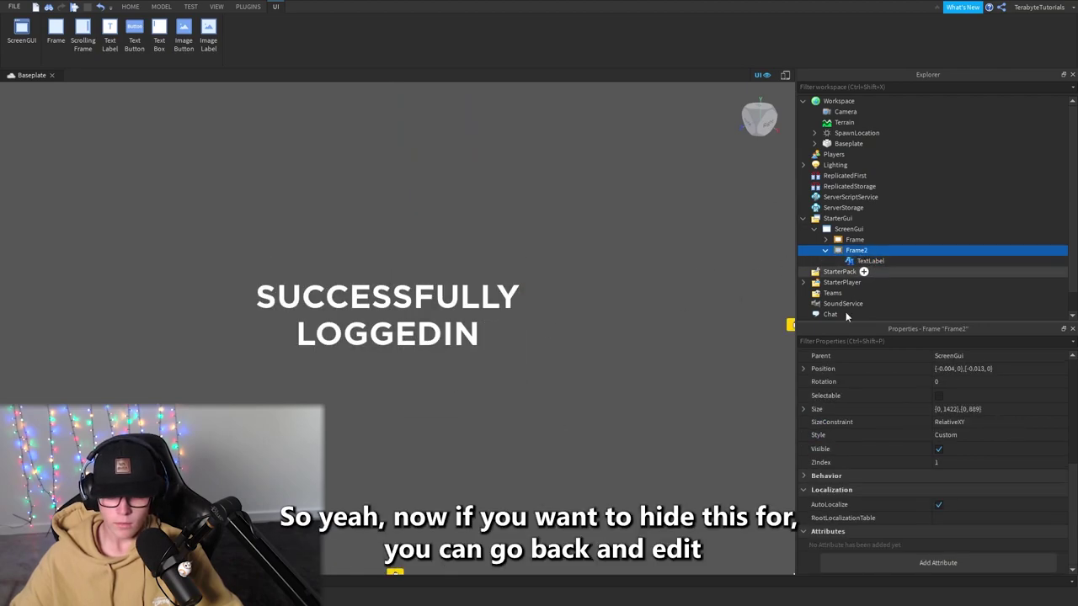
Uncheck Visible on Frame2 to hide the success message.
{"action": "scroll", "coordinate": [865, 408], "scroll_direction": "up", "scroll_amount": 10}
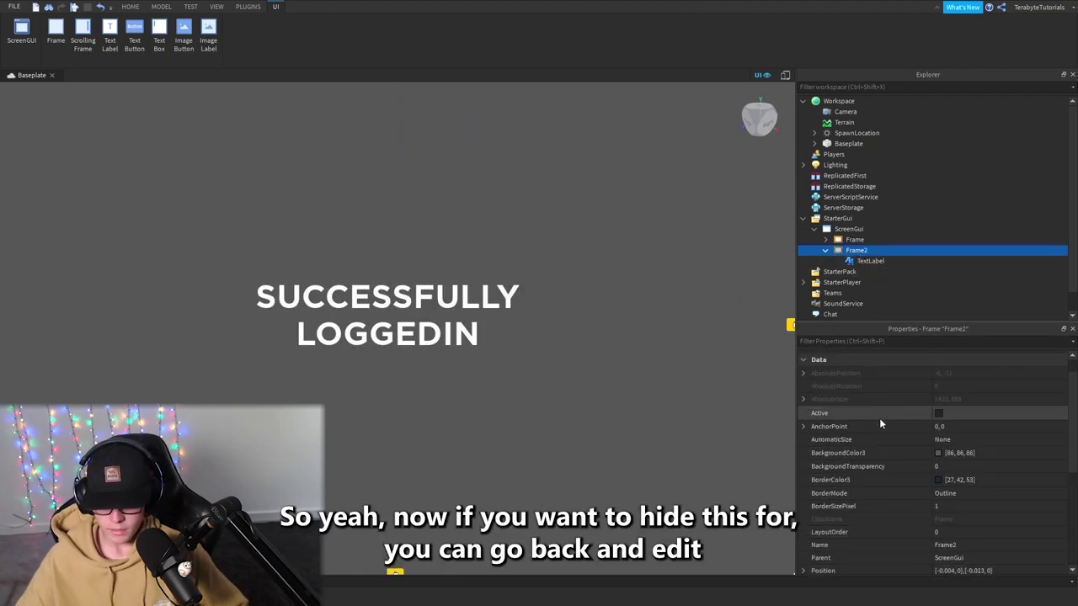
{"action": "scroll", "coordinate": [901, 437], "scroll_direction": "down", "scroll_amount": 4}
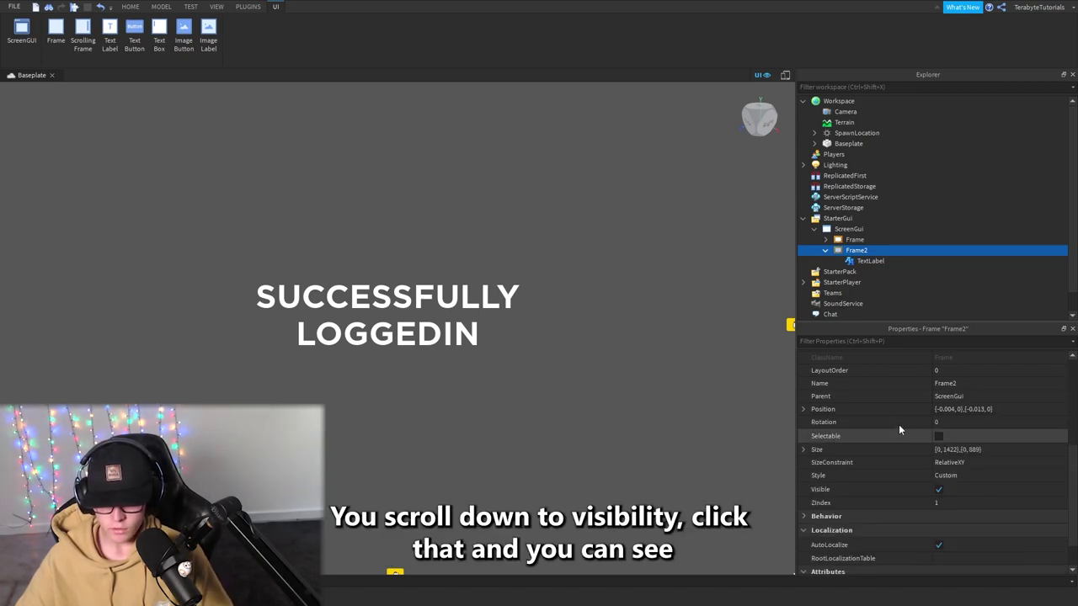
{"action": "left_click", "coordinate": [939, 490]}
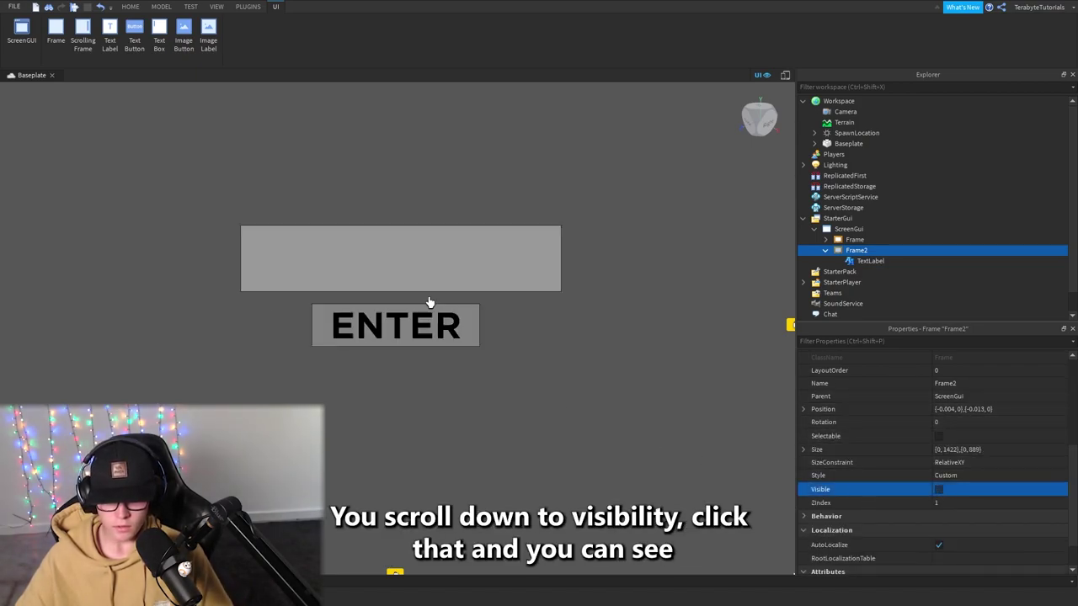
Retype the password box text as PASSWORD....
{"action": "left_click", "coordinate": [384, 245]}
{"action": "type", "text": "PA"}
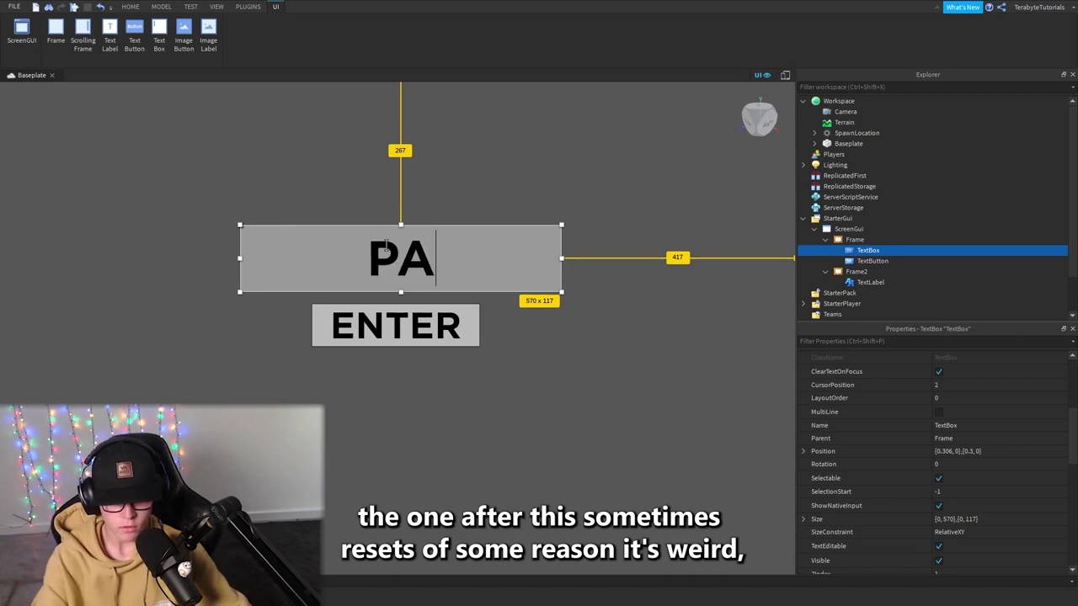
{"action": "type", "text": "SSWORD..."}
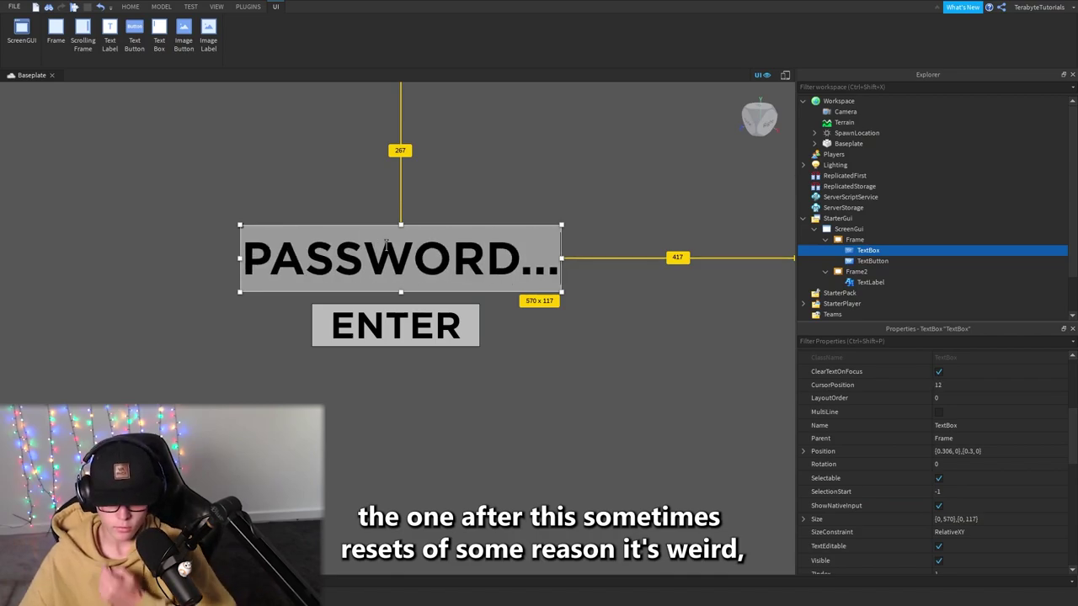
{"action": "left_click", "coordinate": [553, 393]}
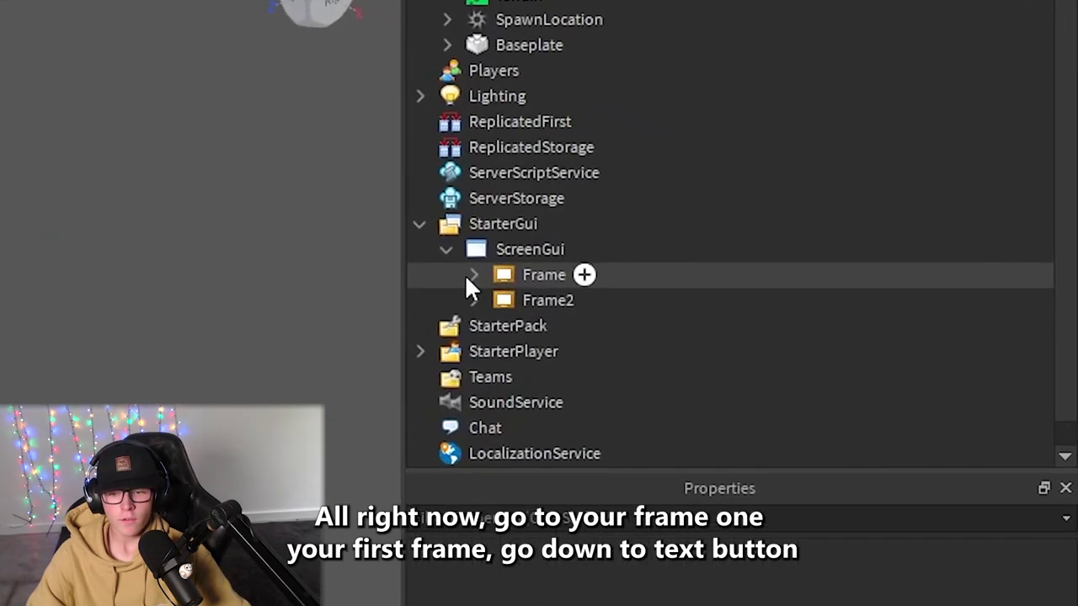
Add a LocalScript under the first Frame's TextButton.
{"action": "left_click", "coordinate": [825, 241]}
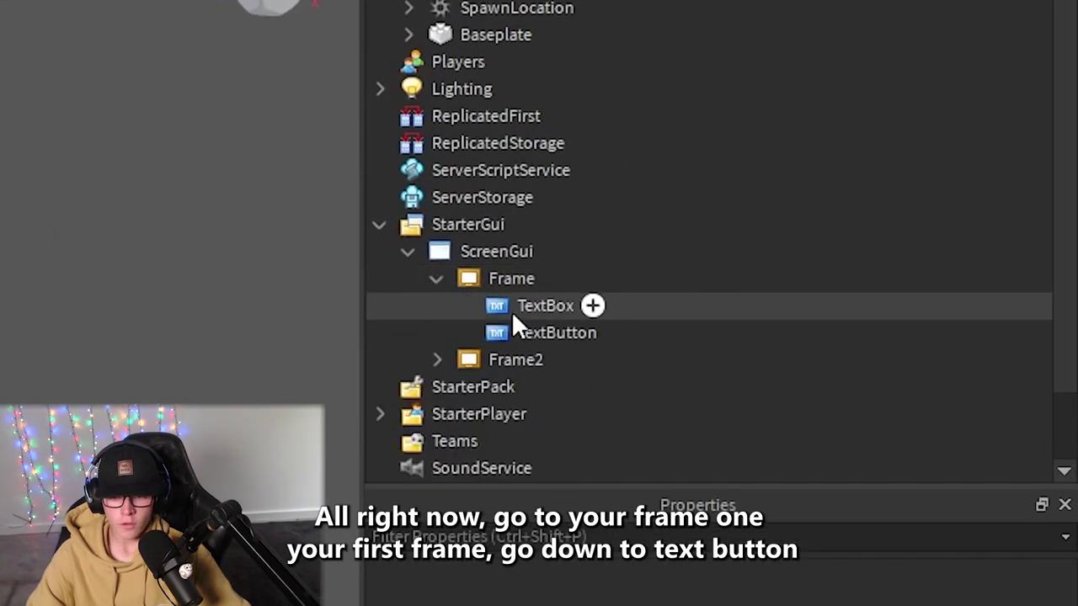
{"action": "left_click", "coordinate": [533, 335]}
{"action": "left_click", "coordinate": [617, 333]}
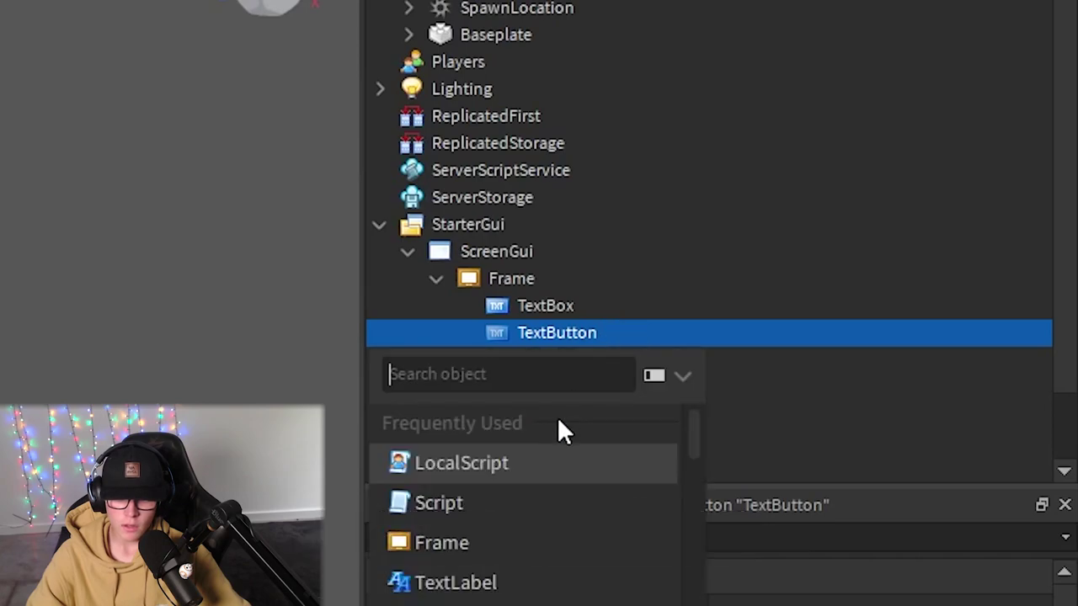
{"action": "left_click", "coordinate": [529, 463]}
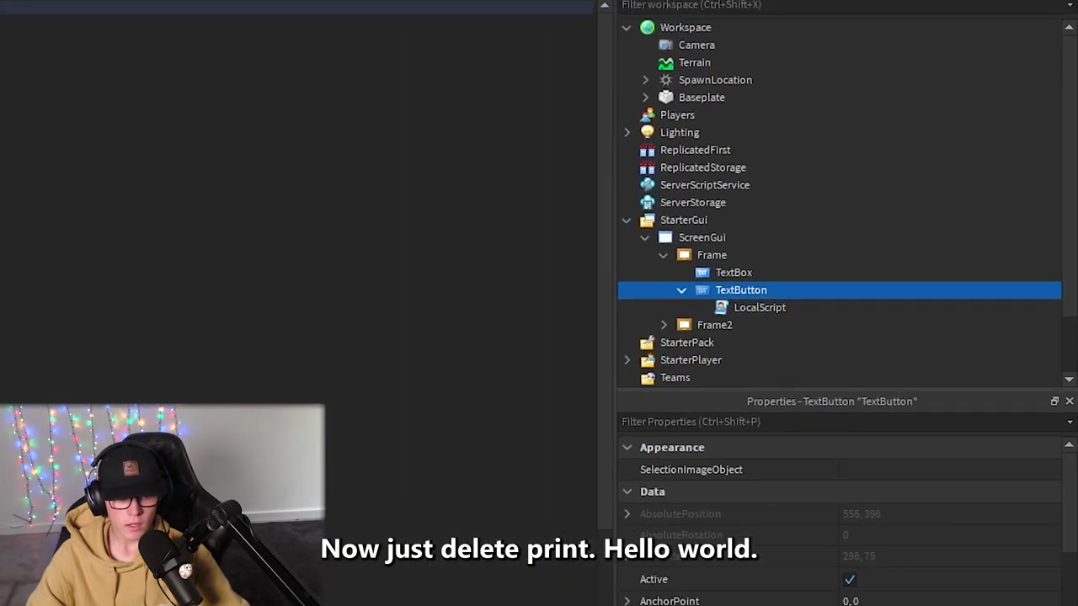
Replace the default code with script.Parent.MouseButton1Click:Connect(function.
{"action": "key", "text": "ctrl+a"}
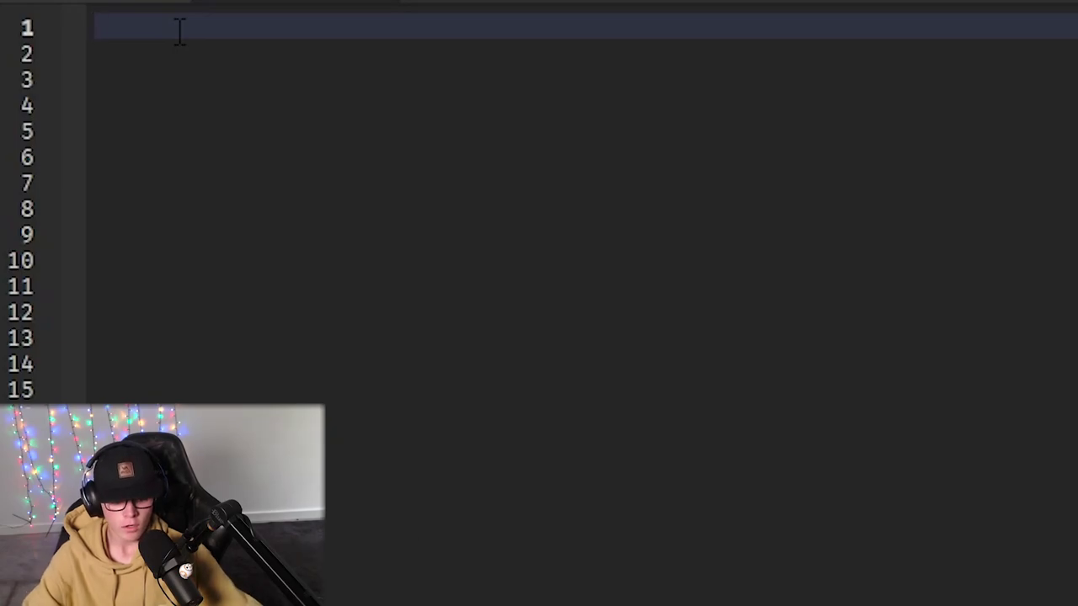
{"action": "type", "text": "script.P"}
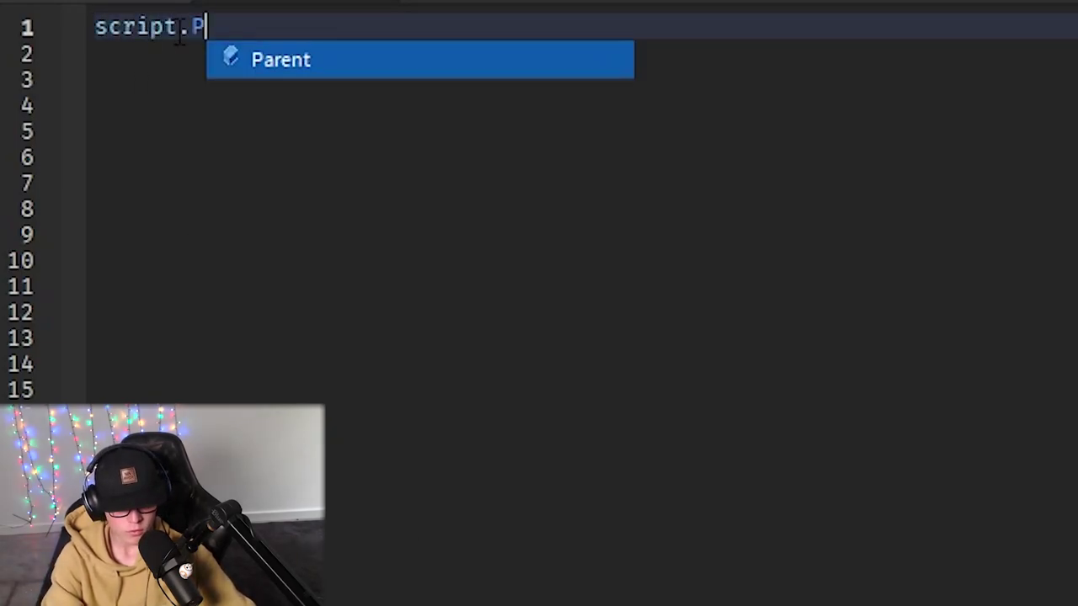
{"action": "type", "text": "arent.Mous"}
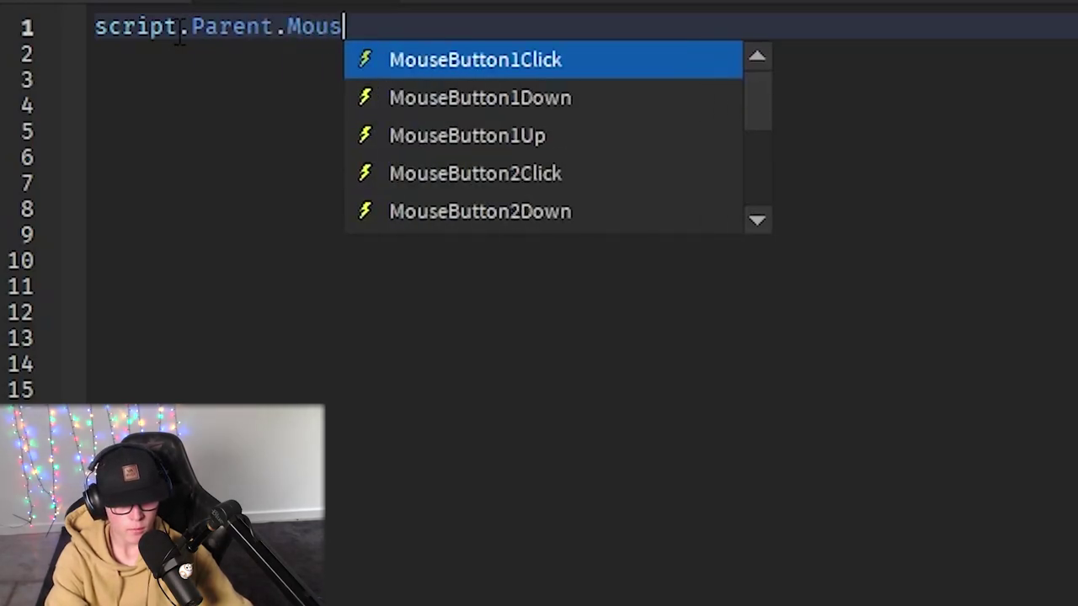
{"action": "type", "text": "eButton"}
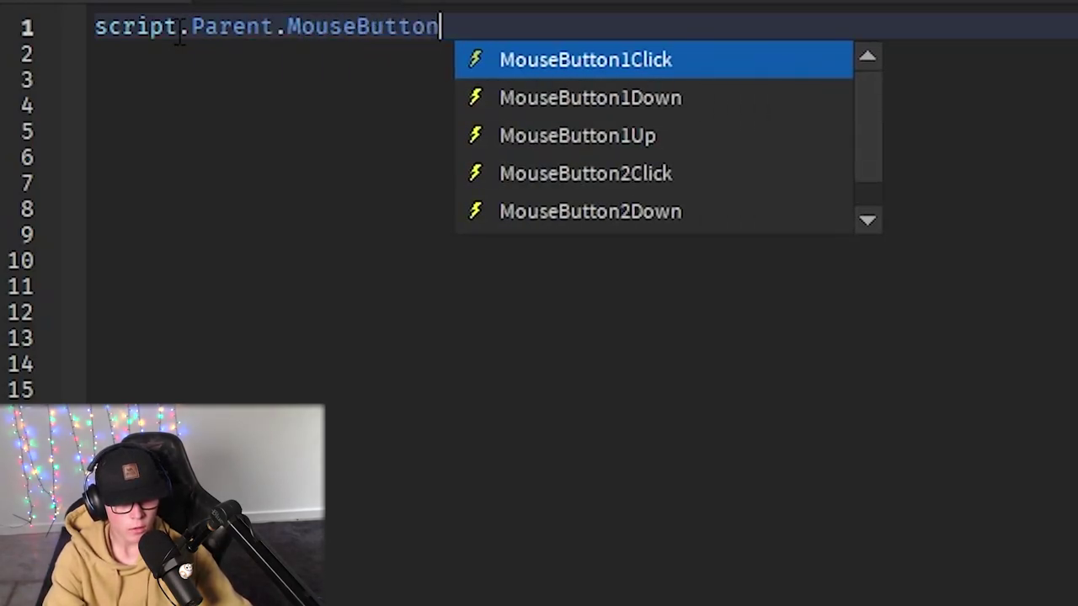
{"action": "type", "text": "1Click:co"}
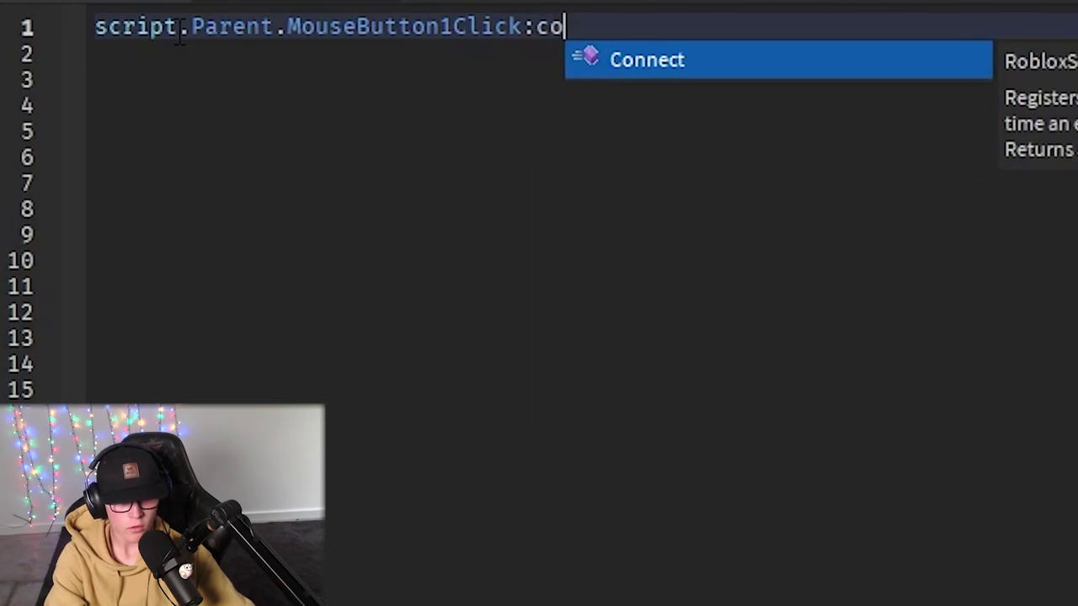
{"action": "key", "text": "BackSpace"}
{"action": "type", "text": "Co"}
{"action": "key", "text": "BackSpace"}
{"action": "key", "text": "BackSpace"}
{"action": "key", "text": "BackSpace"}
{"action": "type", "text": "Co"}
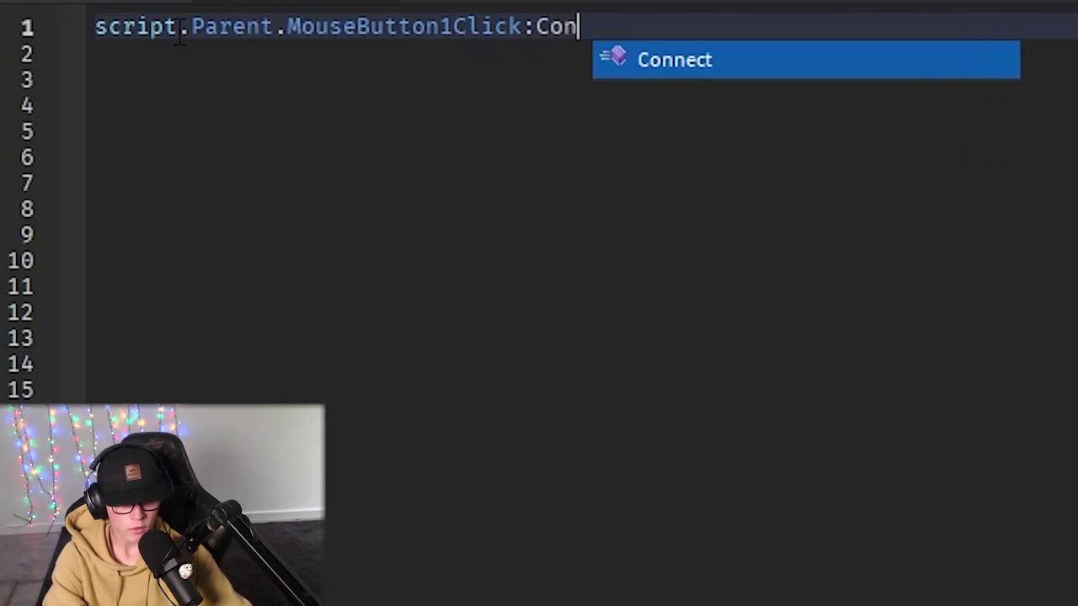
{"action": "type", "text": "nect(function"}
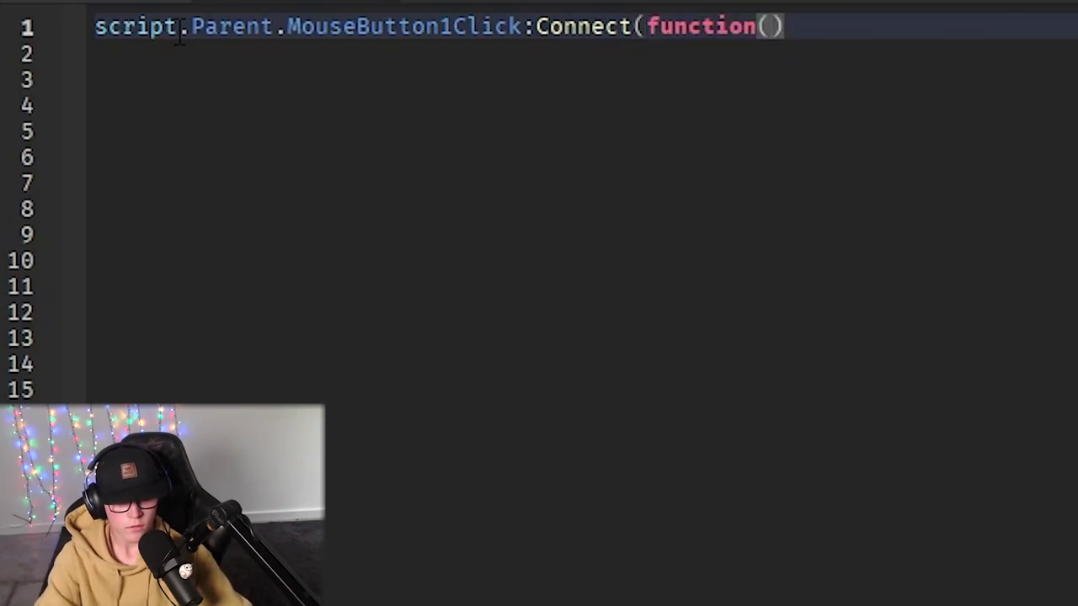
Write an if statement checking script.Parent.Parent.TextBox.Text equals the chosen password.
{"action": "type", "text": "()"}
{"action": "key", "text": "Return"}
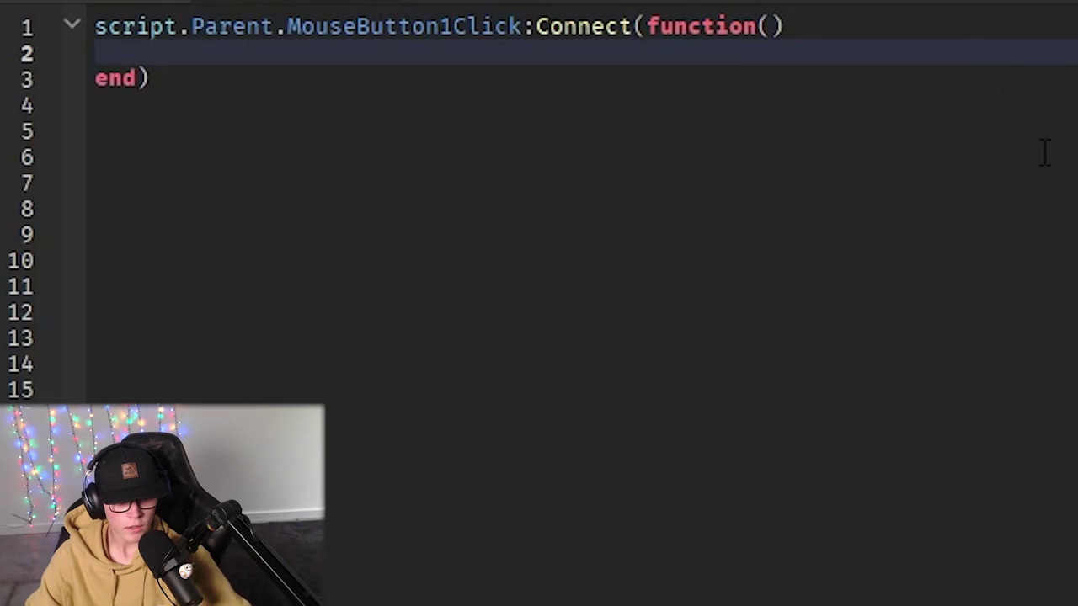
{"action": "type", "text": "if script"}
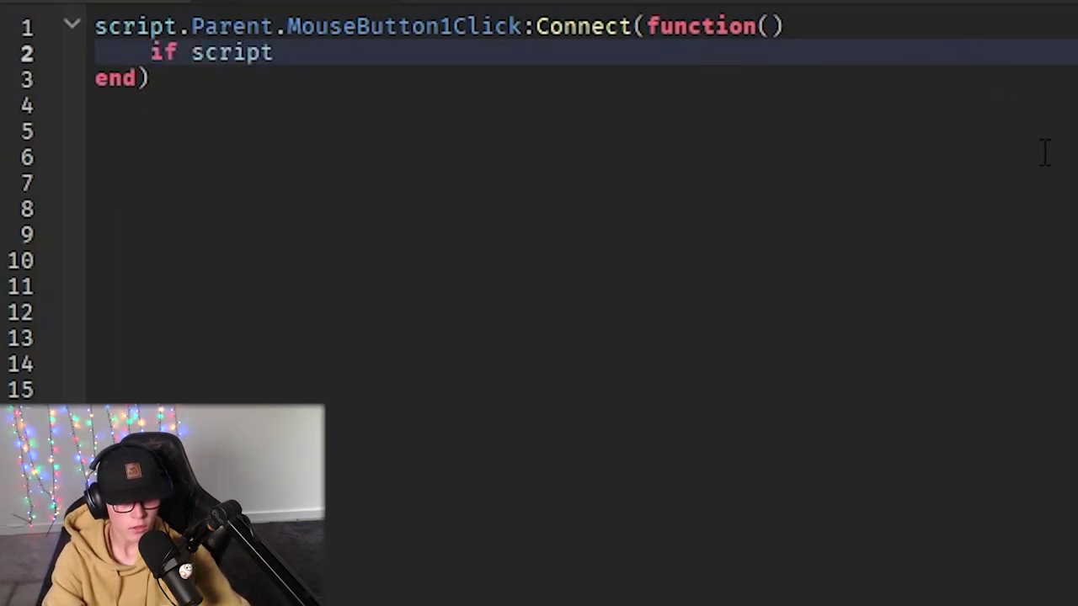
{"action": "type", "text": ".PAren"}
{"action": "key", "text": "BackSpace"}
{"action": "key", "text": "BackSpace"}
{"action": "key", "text": "BackSpace"}
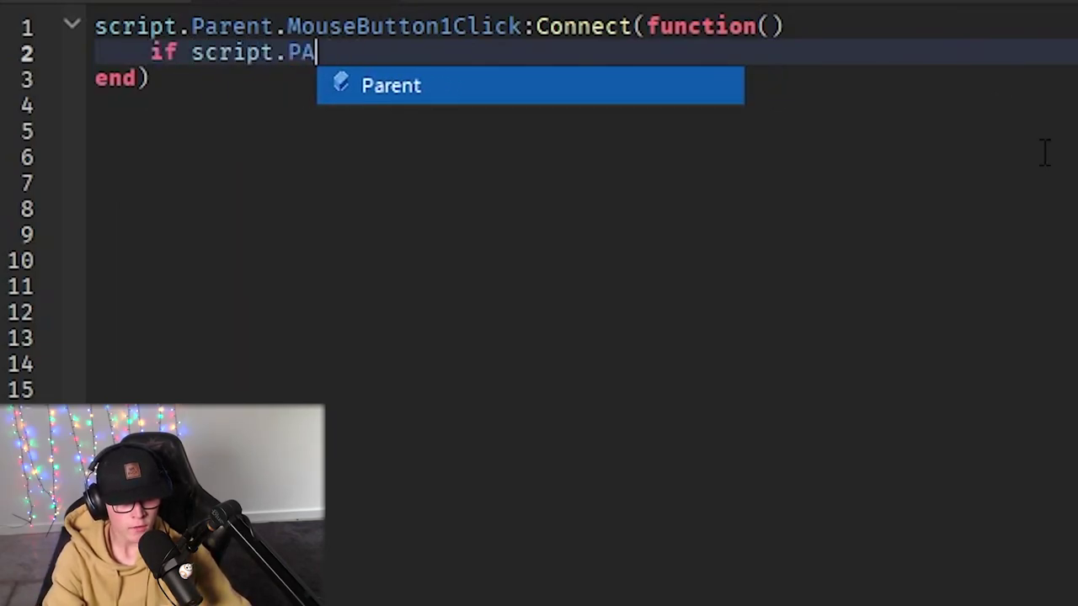
{"action": "key", "text": "BackSpace"}
{"action": "key", "text": "BackSpace"}
{"action": "type", "text": "Parent.Paren"}
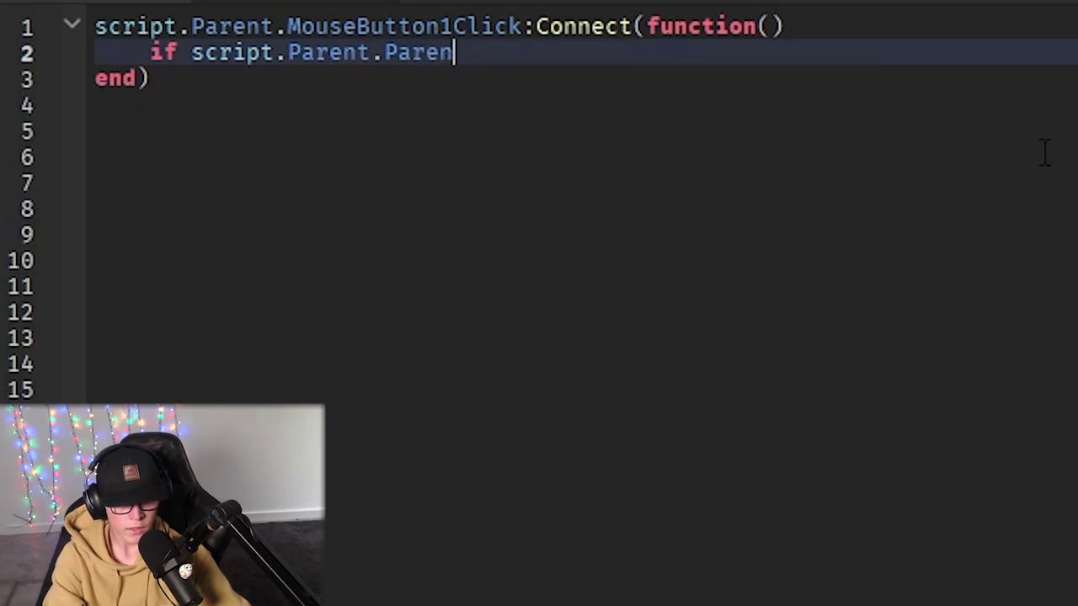
{"action": "type", "text": "t.Text"}
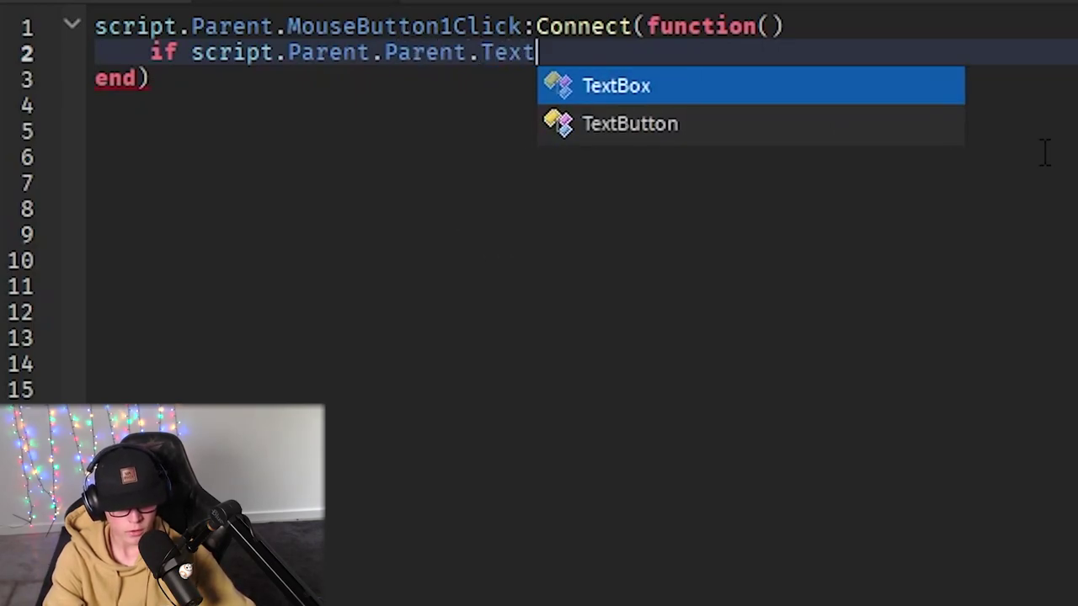
{"action": "type", "text": "Box.Te"}
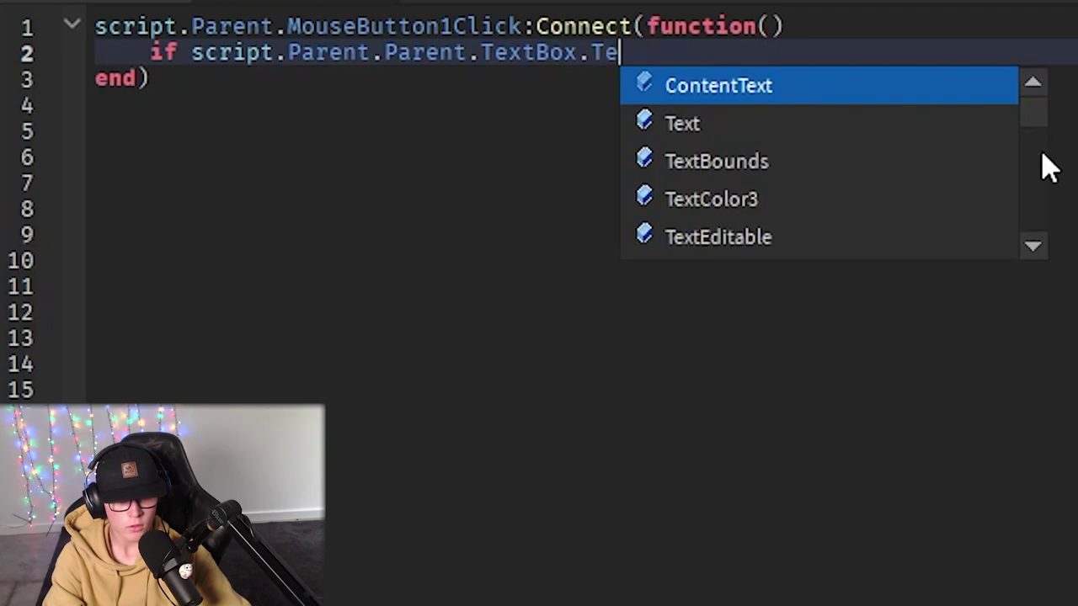
{"action": "type", "text": "xt == "}
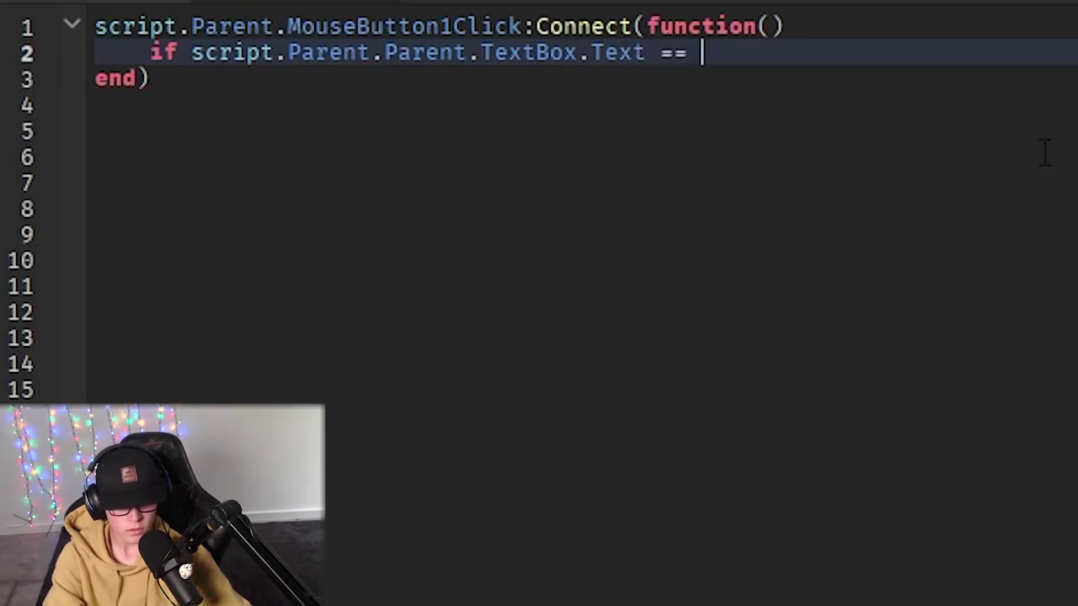
{"action": "type", "text": "\"\""}
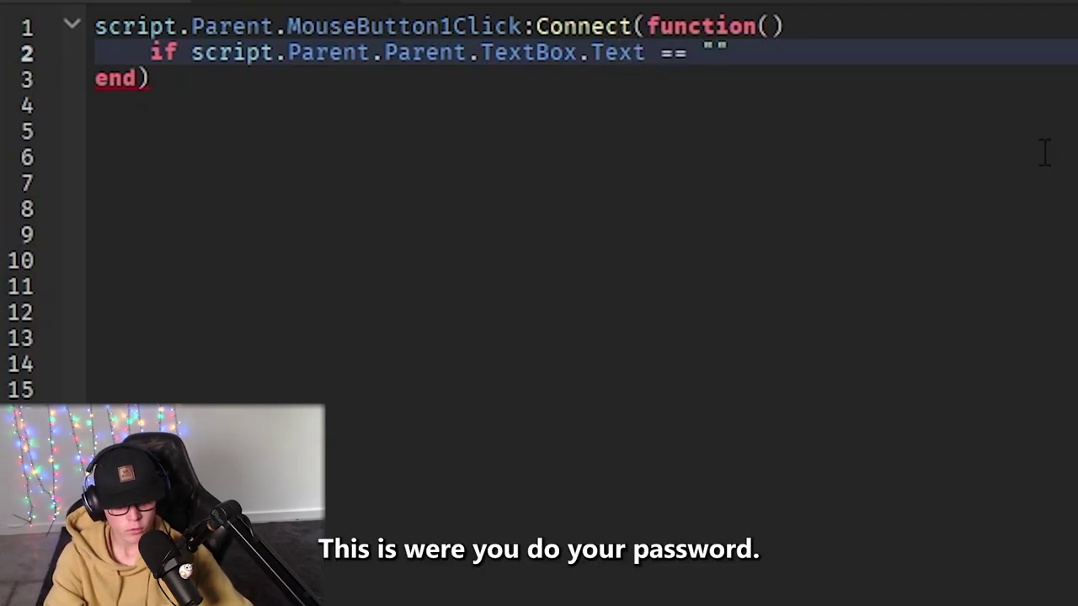
{"action": "type", "text": "Tera"}
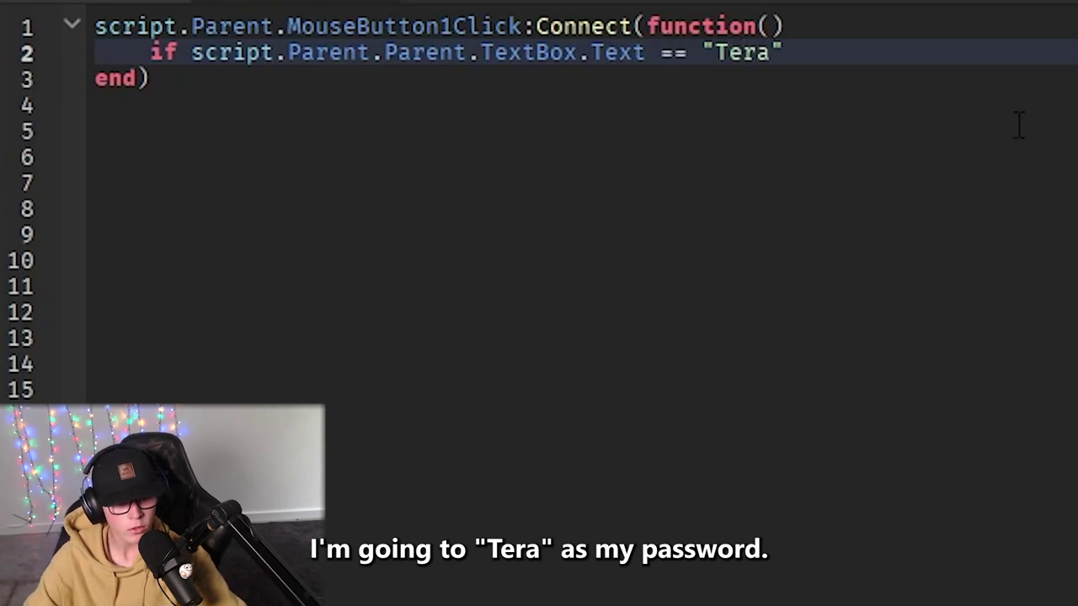
{"action": "left_click", "coordinate": [817, 57]}
{"action": "type", "text": "then"}
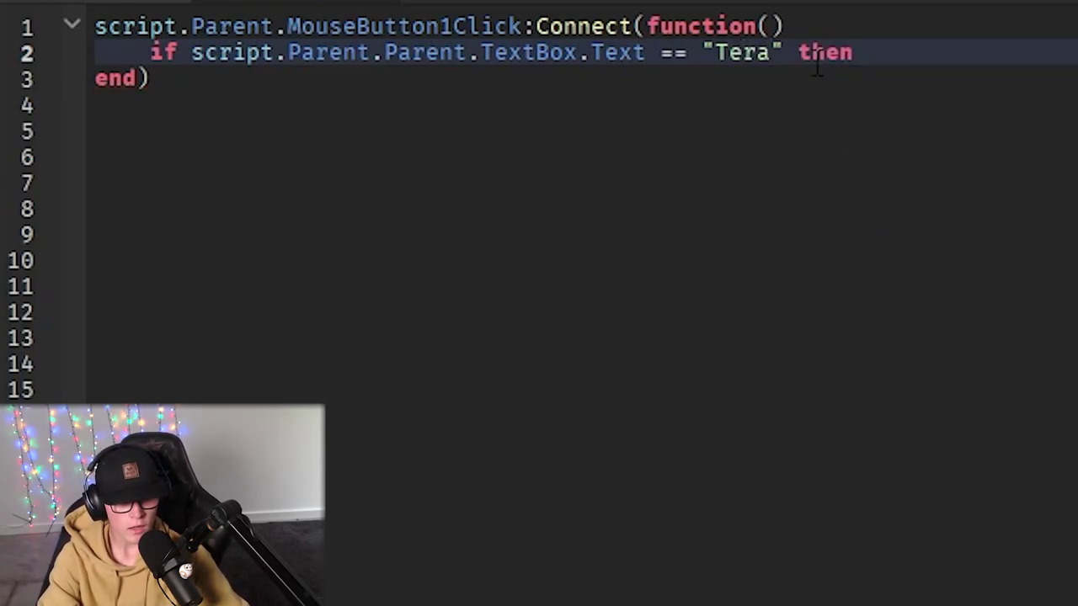
Inside the if block, set script.Parent.Parent.Parent.Frame2.Visable = true.
{"action": "key", "text": "Return"}
{"action": "type", "text": "script.Parent"}
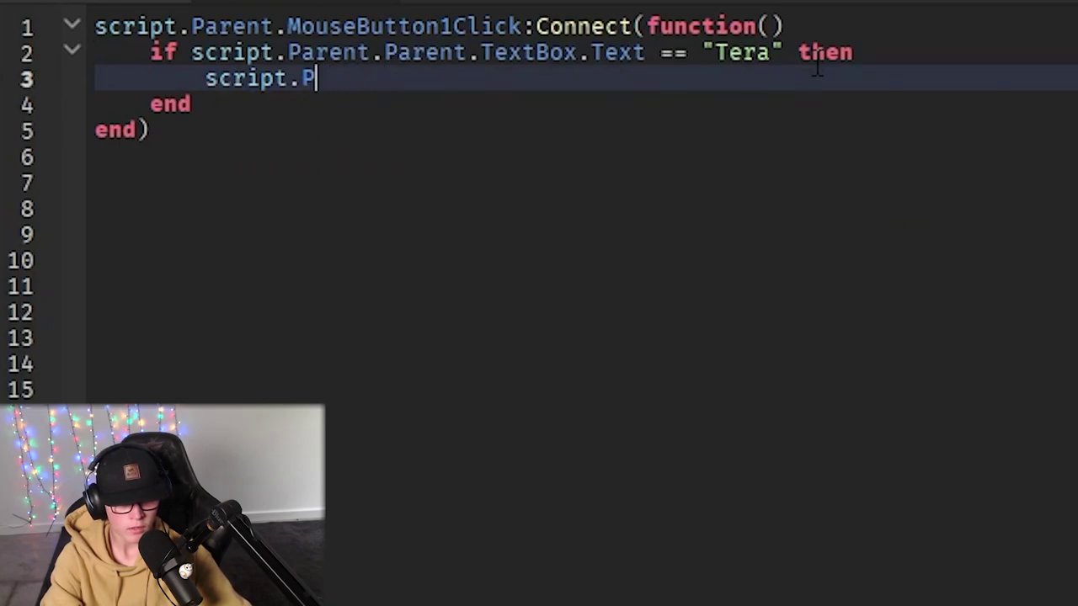
{"action": "key", "text": "BackSpace"}
{"action": "type", "text": "parent.PA"}
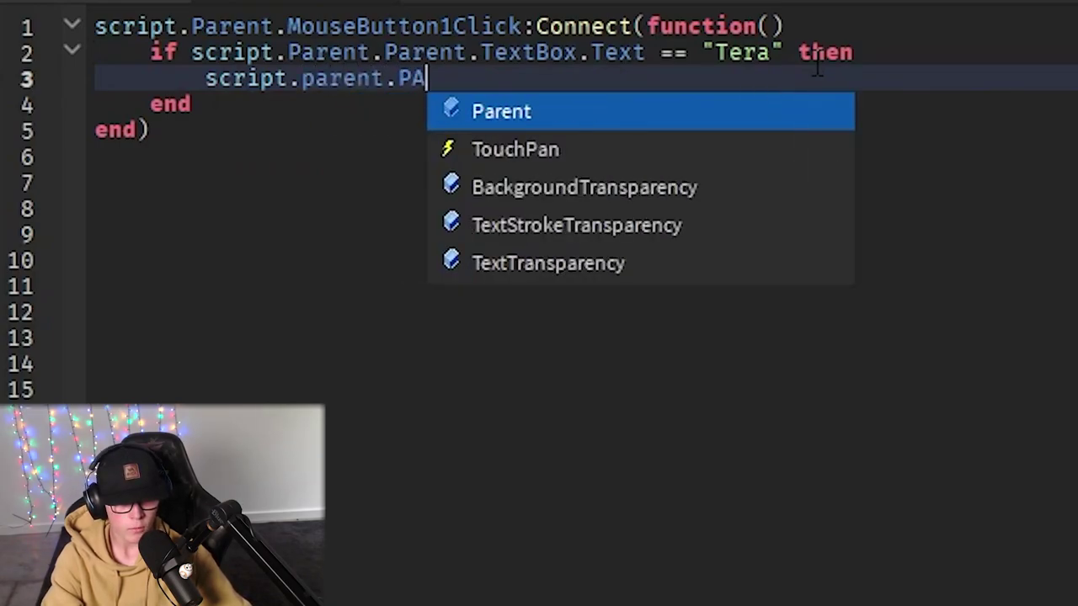
{"action": "type", "text": "re"}
{"action": "key", "text": "BackSpace"}
{"action": "key", "text": "BackSpace"}
{"action": "key", "text": "BackSpace"}
{"action": "type", "text": "are"}
{"action": "key", "text": "Tab"}
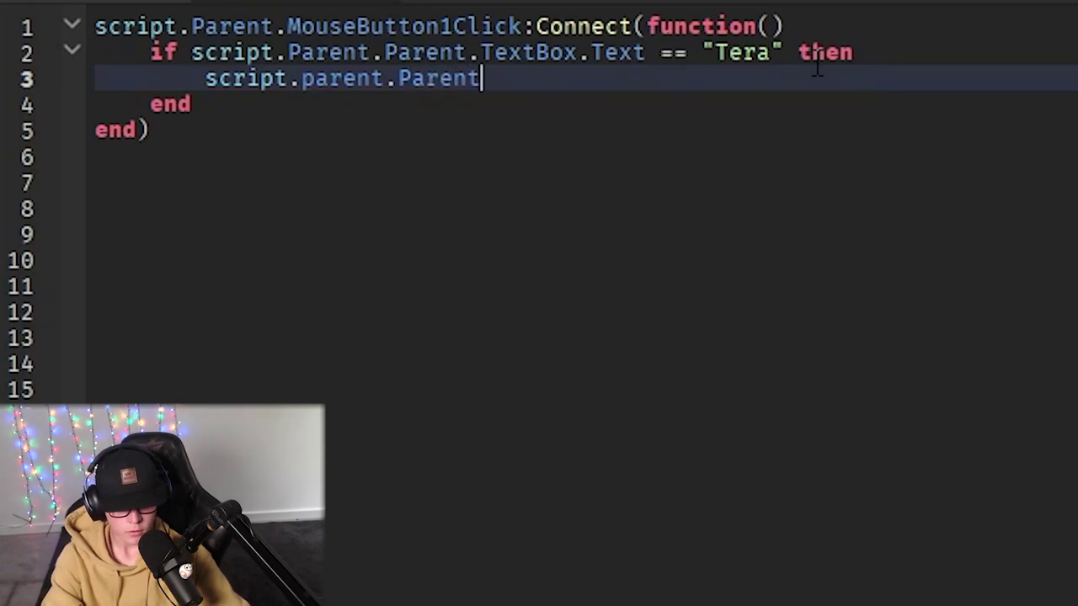
{"action": "type", "text": ".Parent"}
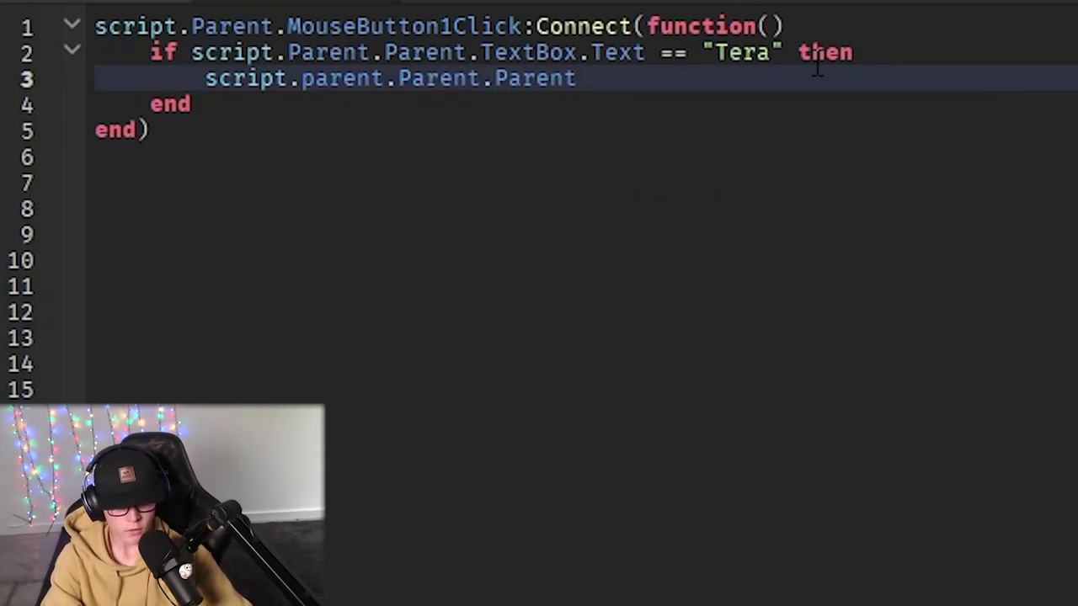
{"action": "type", "text": ".Frame2"}
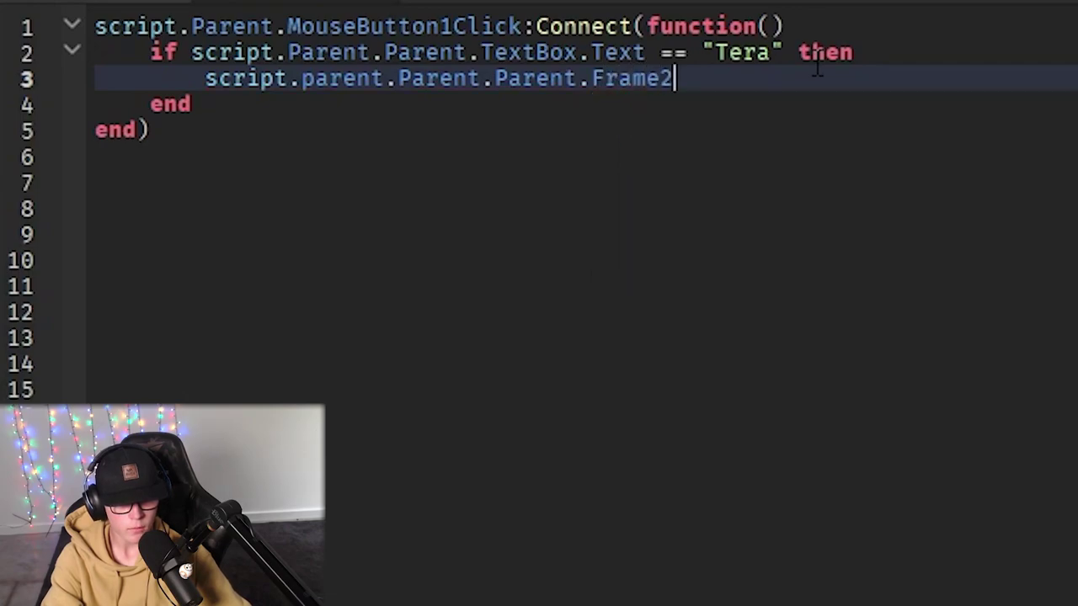
{"action": "type", "text": ".Visa"}
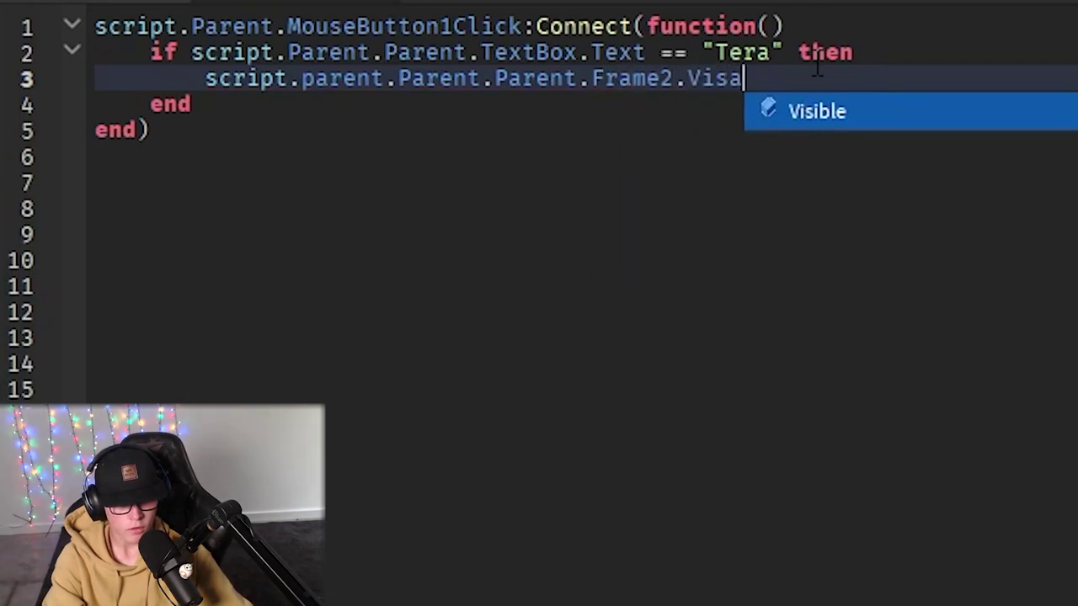
{"action": "type", "text": "ble = "}
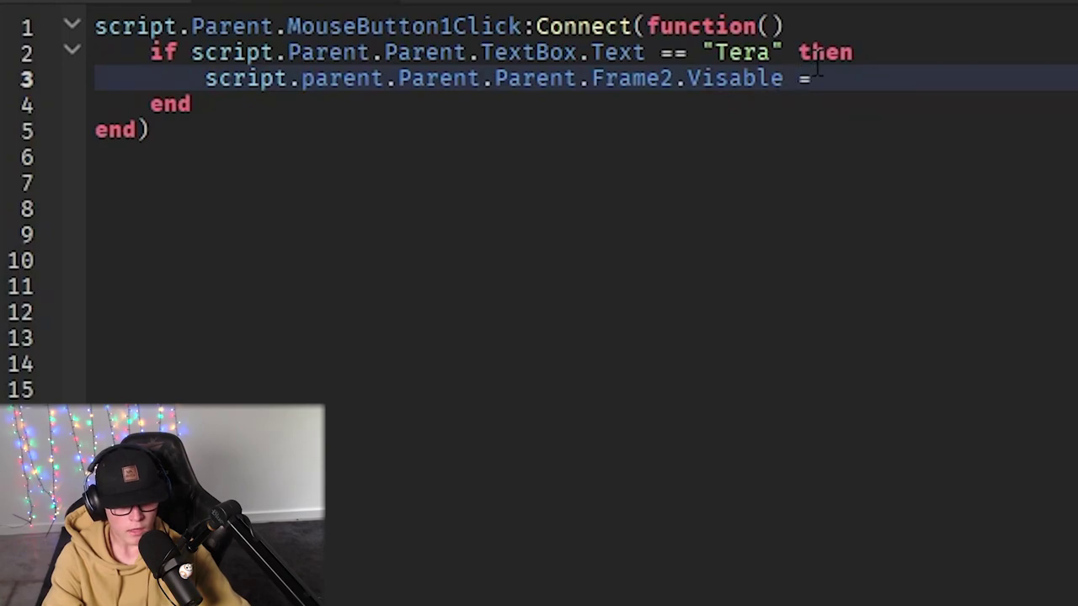
{"action": "type", "text": "true"}
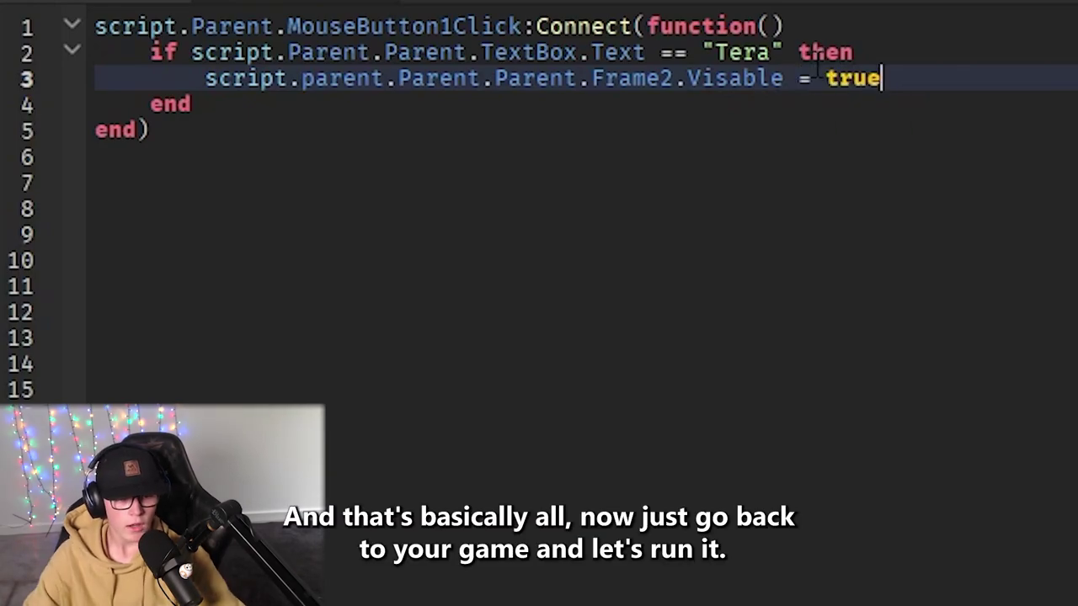
In the Baseplate playtest, enter a wrong password, then the correct one, and submit.
{"action": "left_click", "coordinate": [90, 7]}
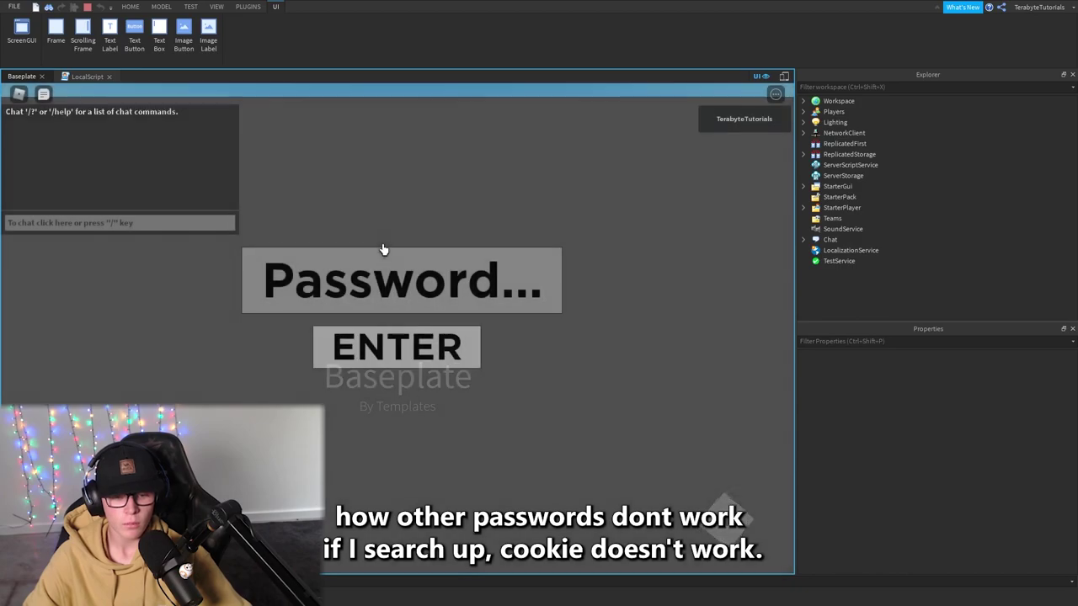
{"action": "left_click", "coordinate": [391, 278]}
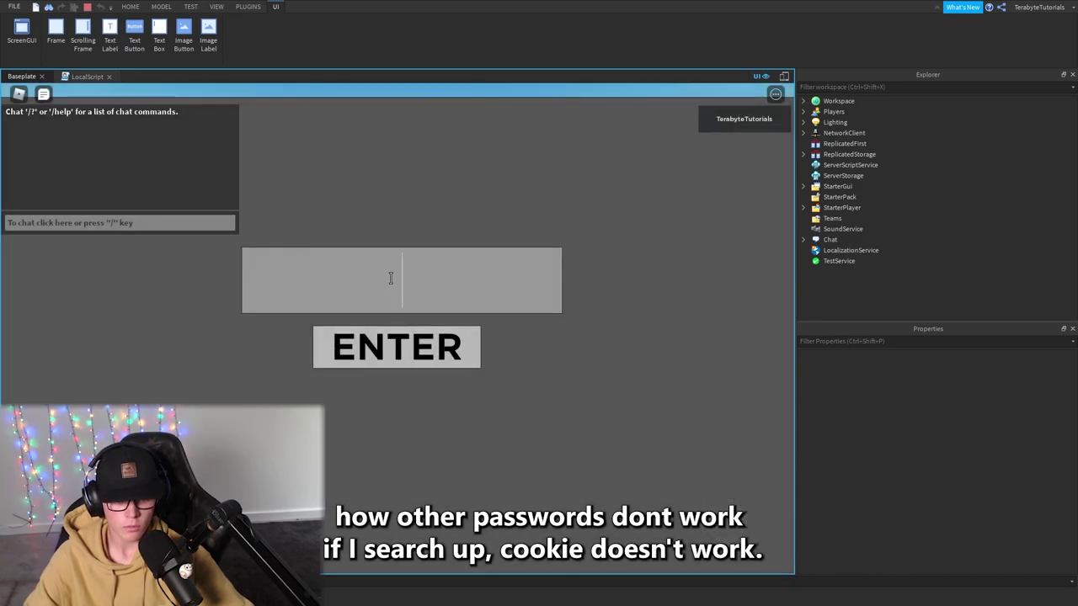
{"action": "type", "text": "Cookkie"}
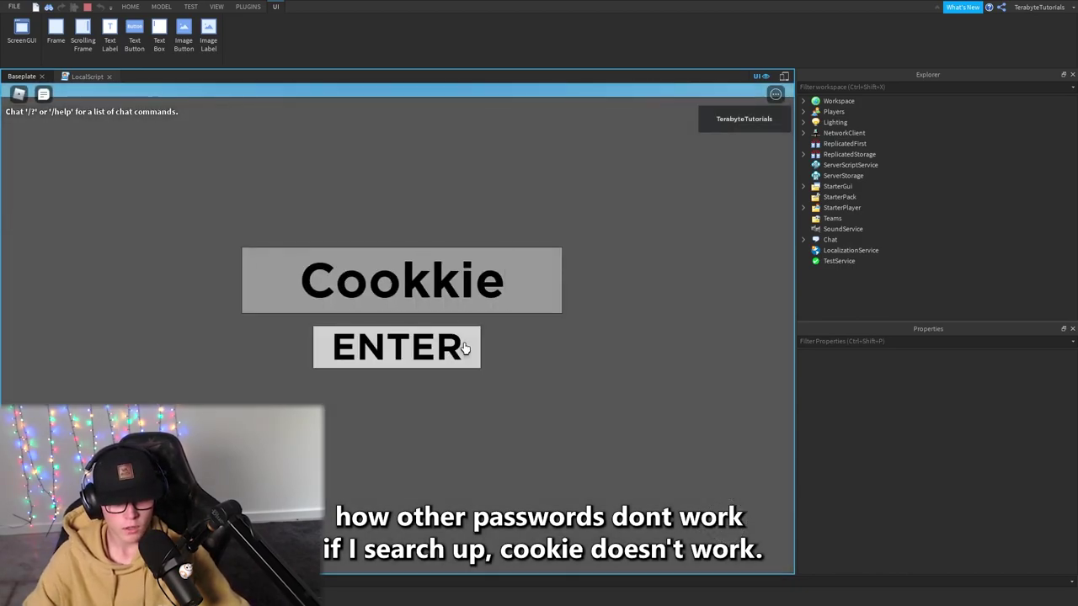
{"action": "left_click", "coordinate": [404, 281]}
{"action": "type", "text": "Tera"}
{"action": "left_click", "coordinate": [392, 360]}
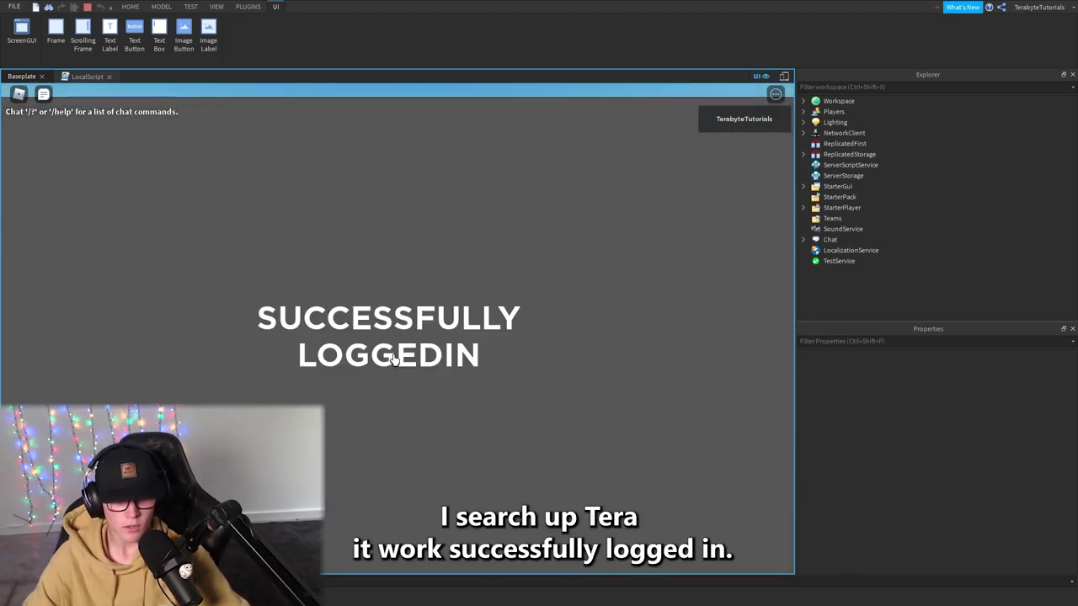